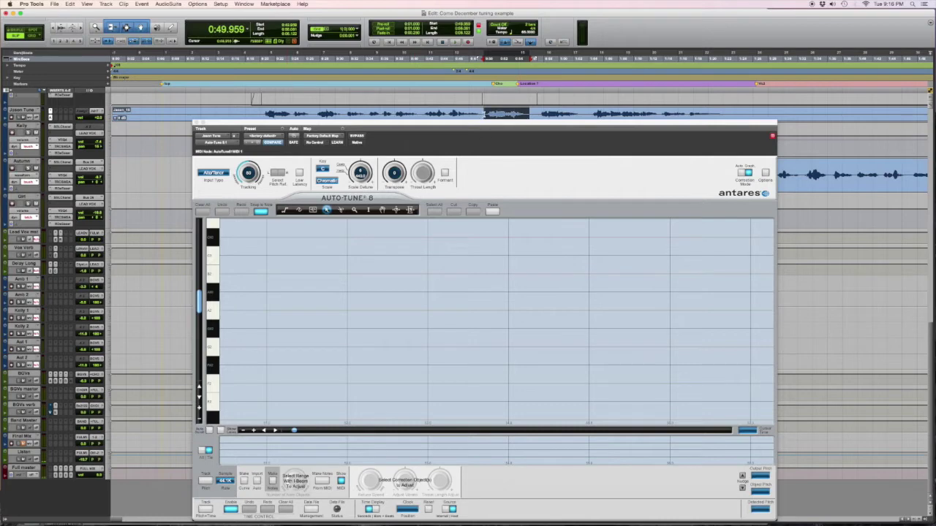
mouse_move(482, 124)
mouse_down()
mouse_move(491, 110)
mouse_move(490, 124)
mouse_up()
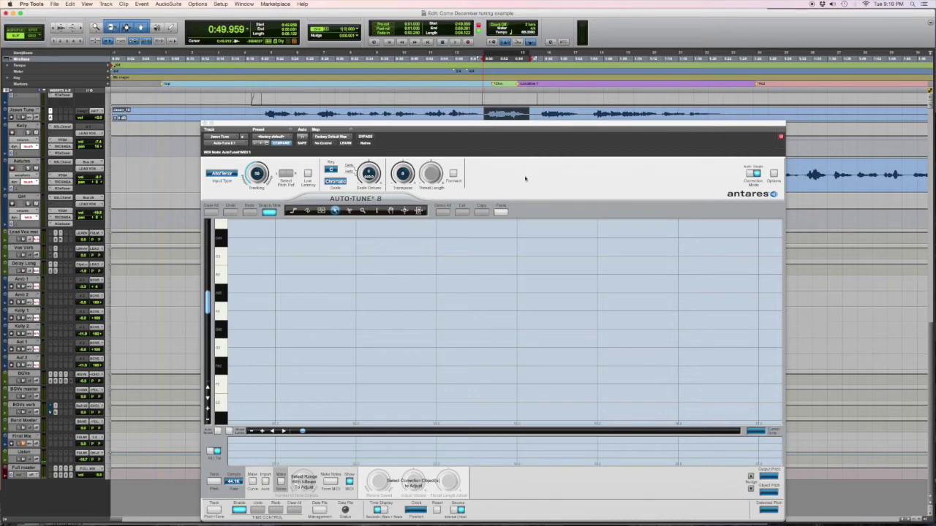
drag(501, 124, 500, 123)
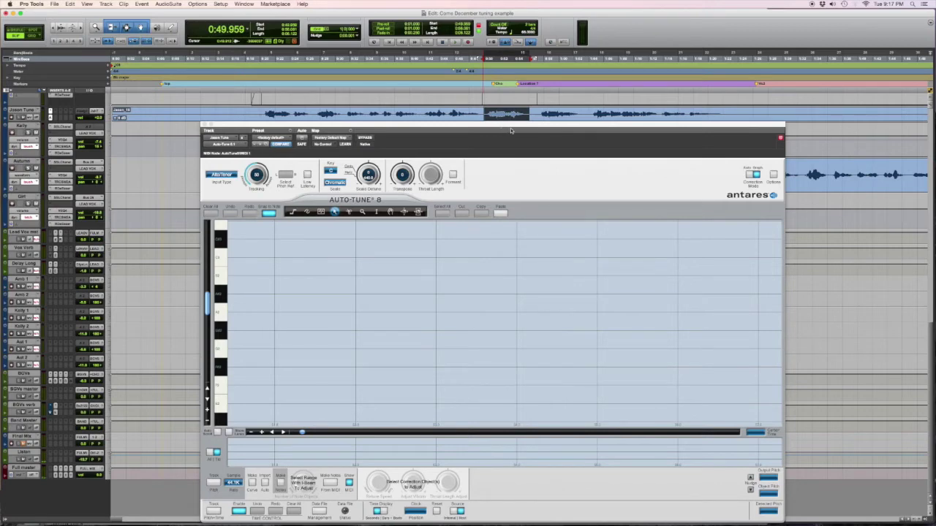
drag(501, 124, 504, 123)
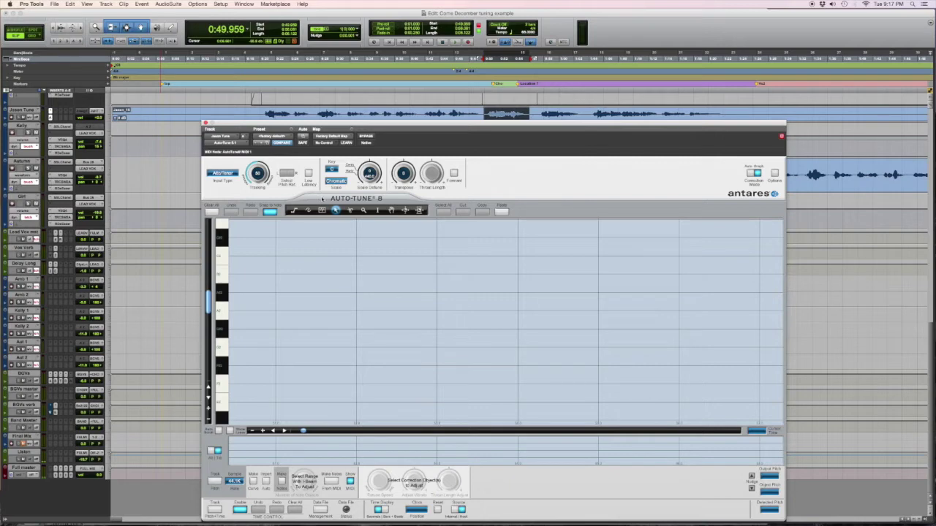
drag(447, 124, 449, 127)
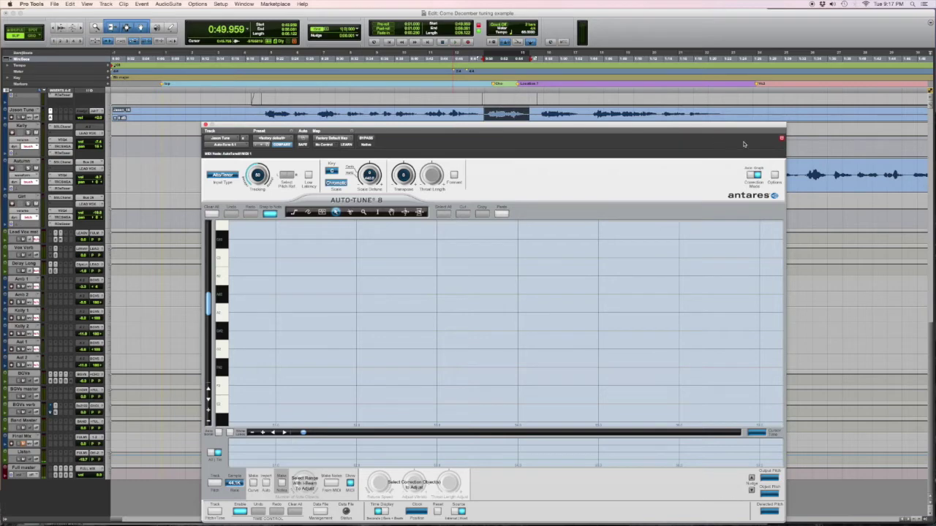
Look at the Auto correction mode's controls and return the correction mode to Graph
click(751, 176)
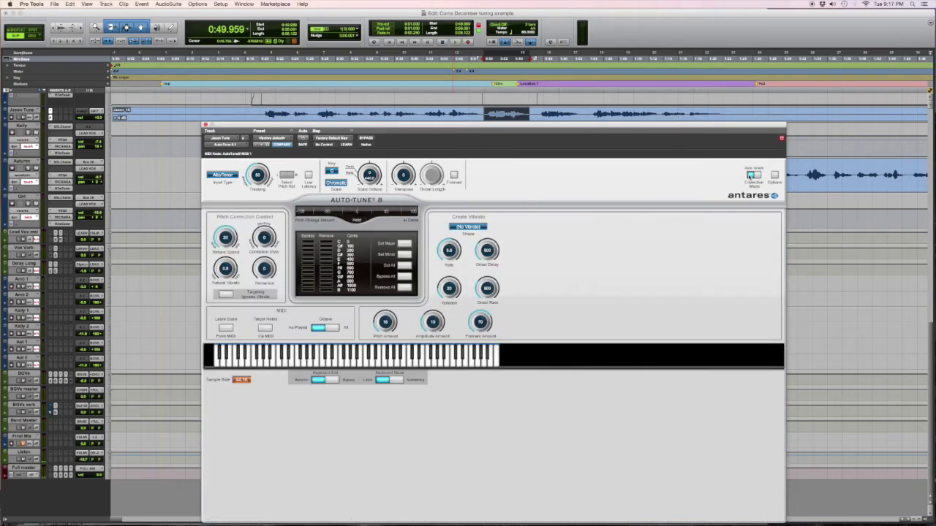
click(757, 175)
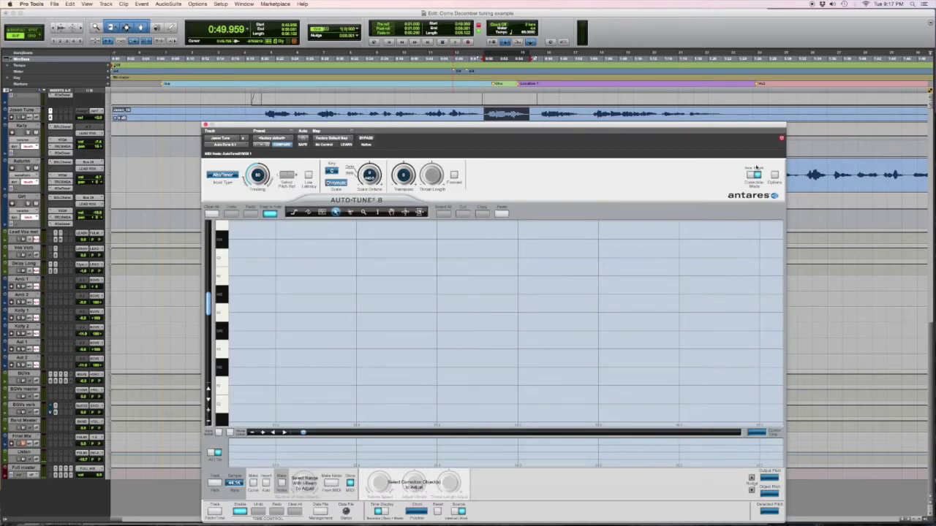
Play the selected vocal phrase to hear it without any pitch correction
mouse_move(696, 127)
mouse_down()
mouse_move(710, 105)
mouse_move(706, 123)
mouse_up()
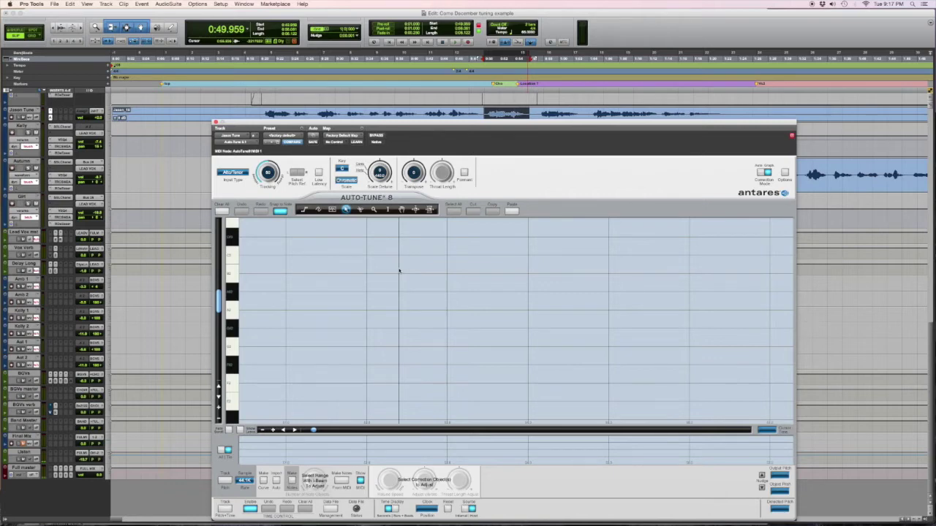
drag(459, 126, 457, 129)
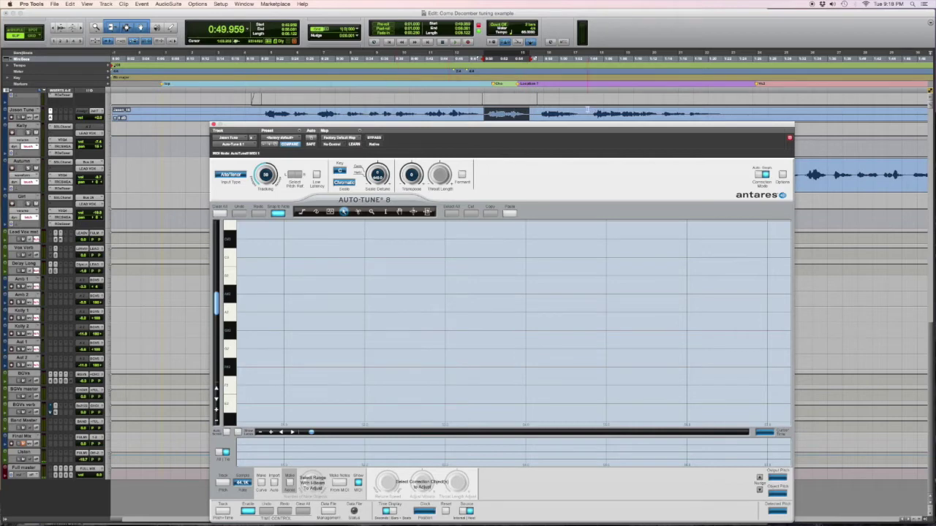
drag(481, 125, 482, 125)
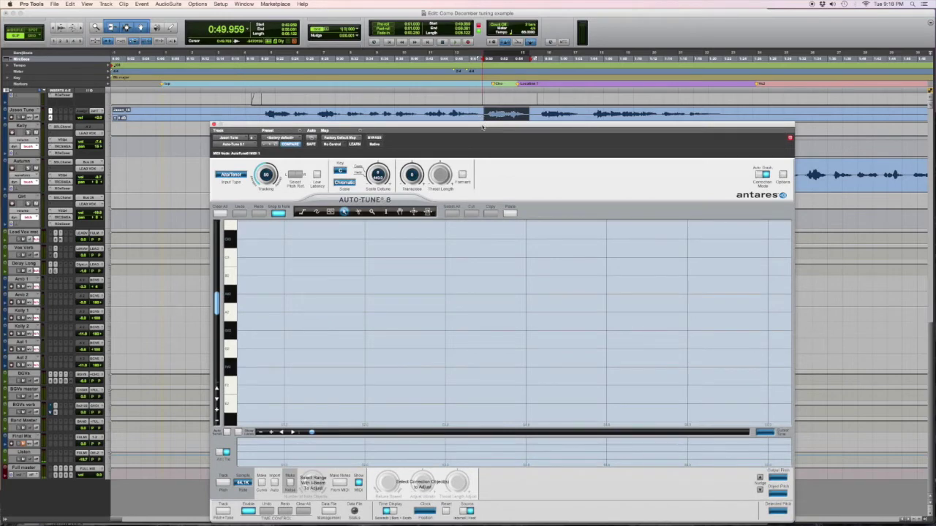
key(space)
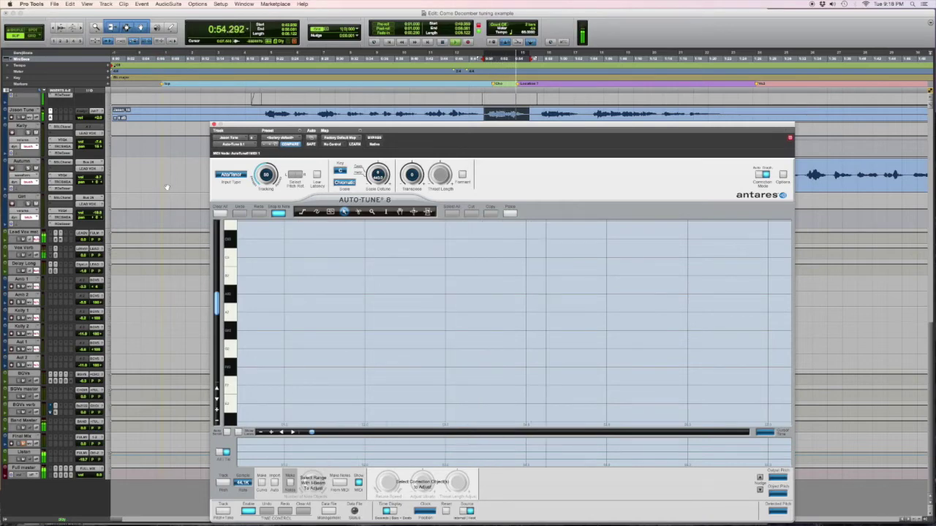
key(space)
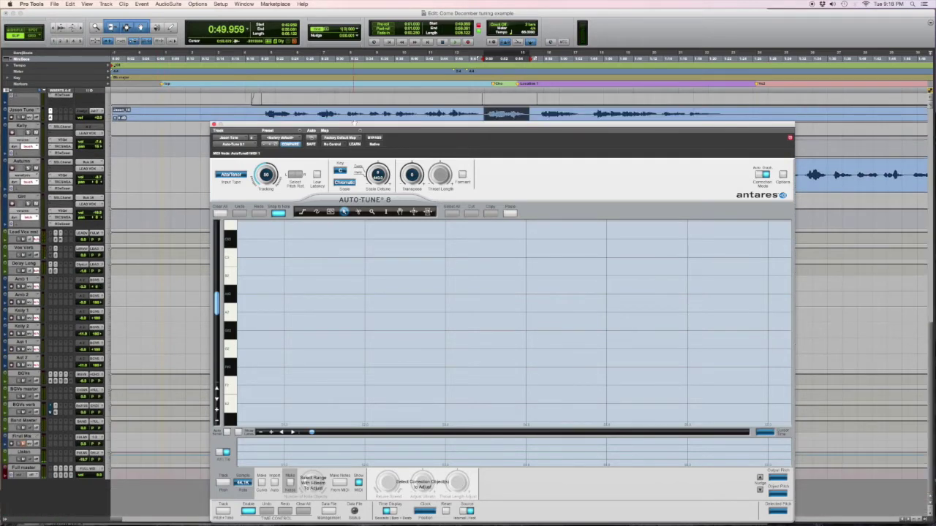
Enable pitch tracking and play the selected vocal phrase through so its pitch curve is captured in the graph
drag(353, 123, 365, 126)
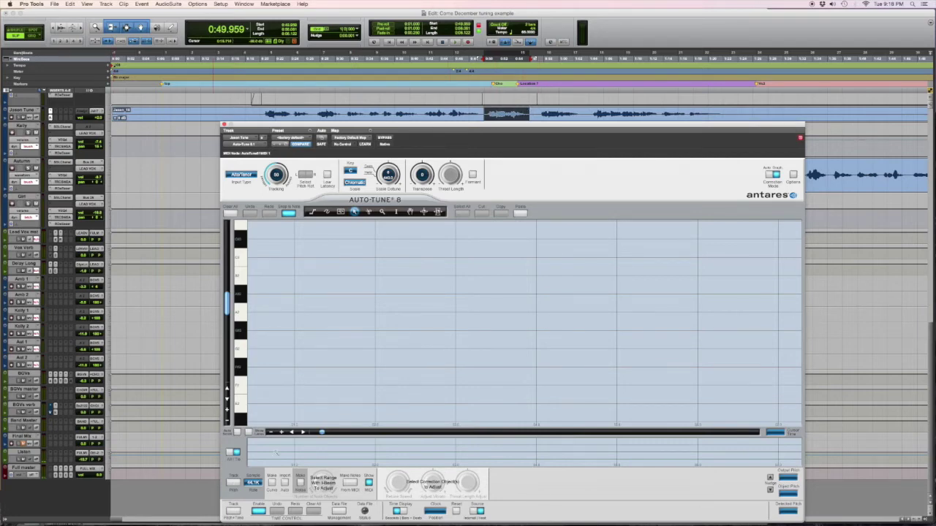
click(232, 483)
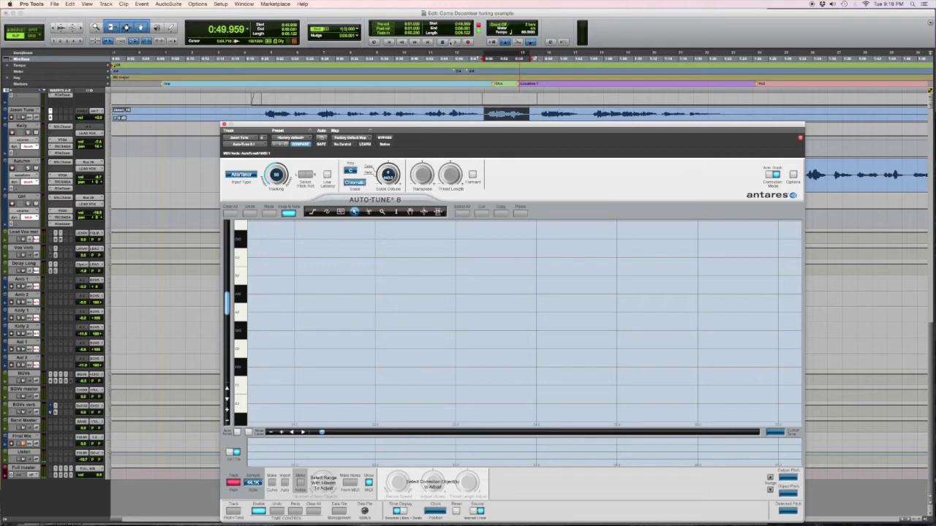
click(455, 42)
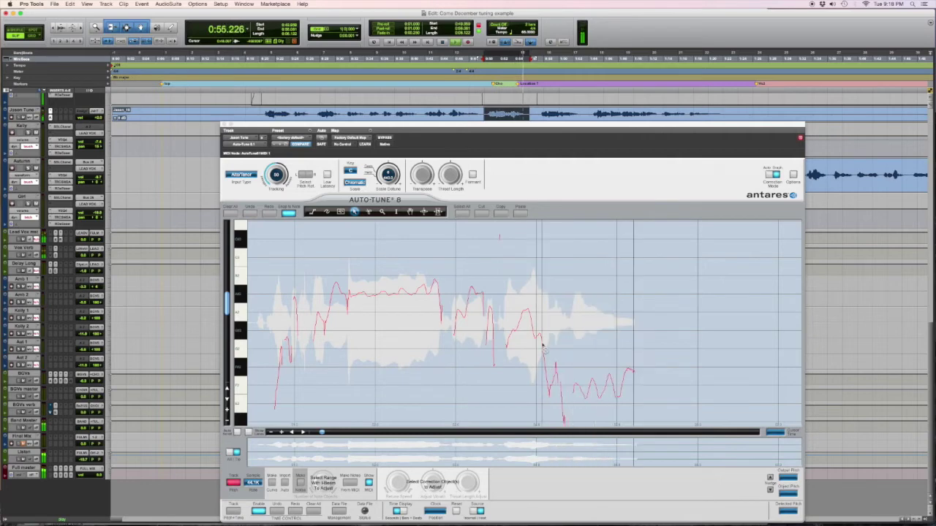
key(space)
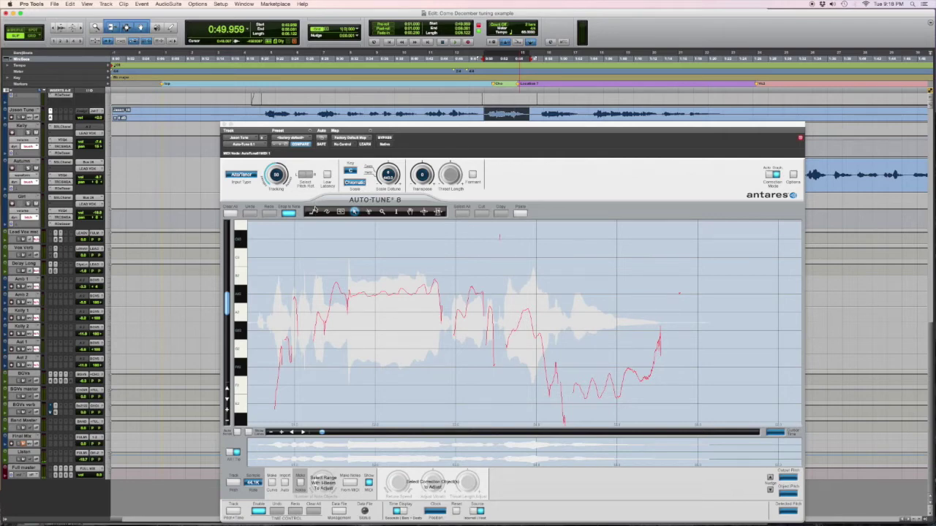
Go through the graph editing tools one after another up to the Hand tool and try it on the pitch graph
click(312, 211)
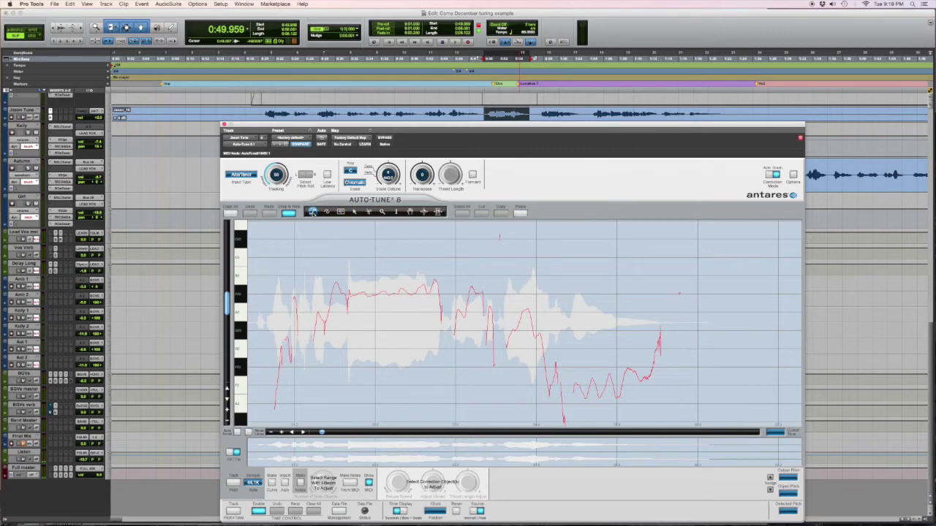
click(327, 212)
click(341, 212)
click(354, 211)
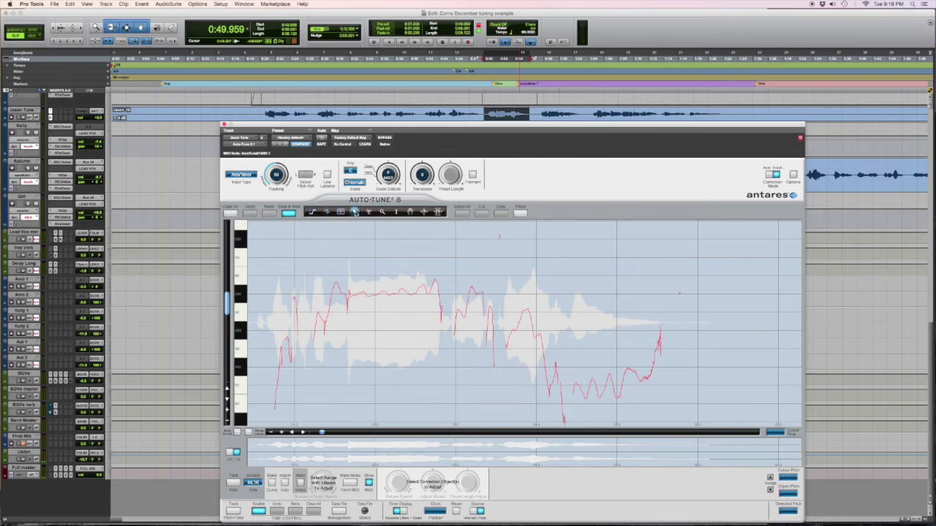
click(369, 212)
click(382, 212)
click(396, 211)
click(410, 211)
mouse_move(420, 256)
mouse_down()
mouse_move(416, 264)
mouse_move(418, 255)
mouse_up()
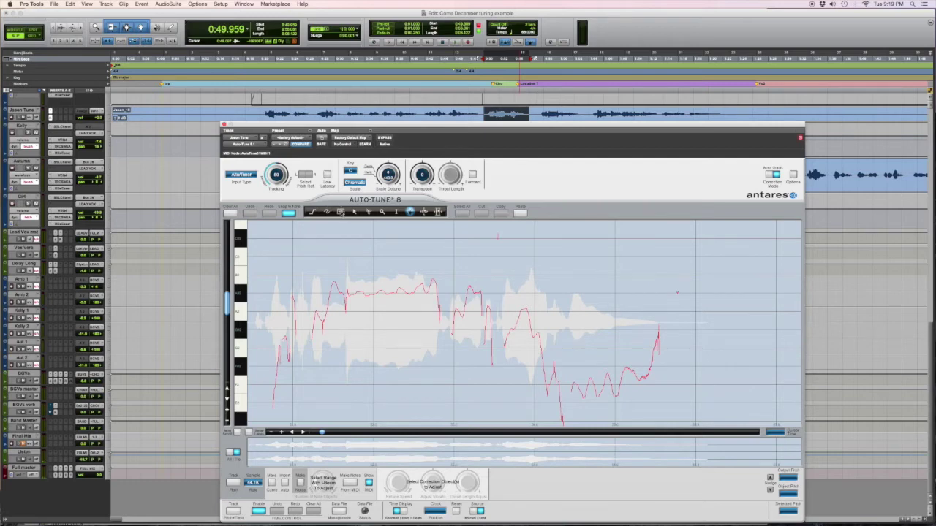
Draw a correction note on A# across the long sustained part of the pitch curve and play the phrase
click(341, 212)
mouse_move(331, 294)
mouse_down()
mouse_move(404, 294)
mouse_move(438, 307)
mouse_up()
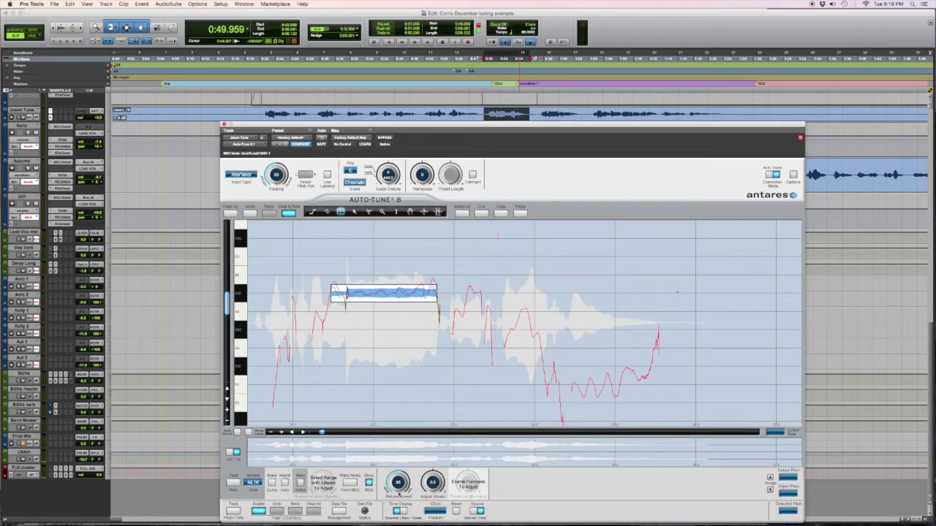
key(space)
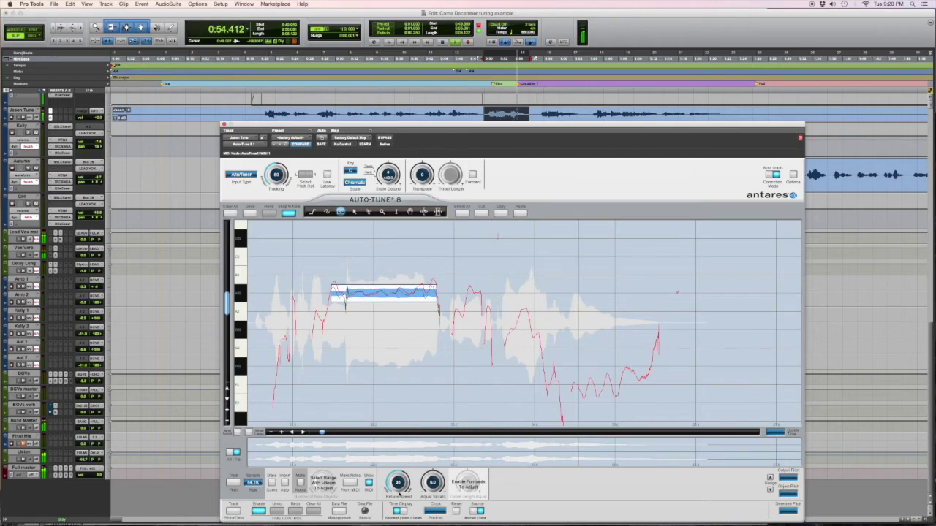
key(space)
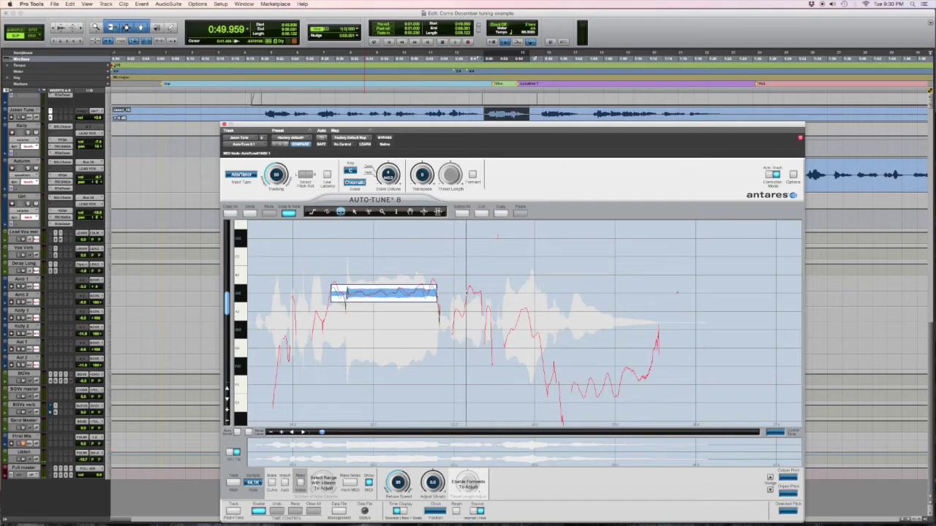
Draw short correction notes on A#, A and G# over the following syllables and a wider one on F near the phrase's end
drag(466, 294, 475, 294)
key(space)
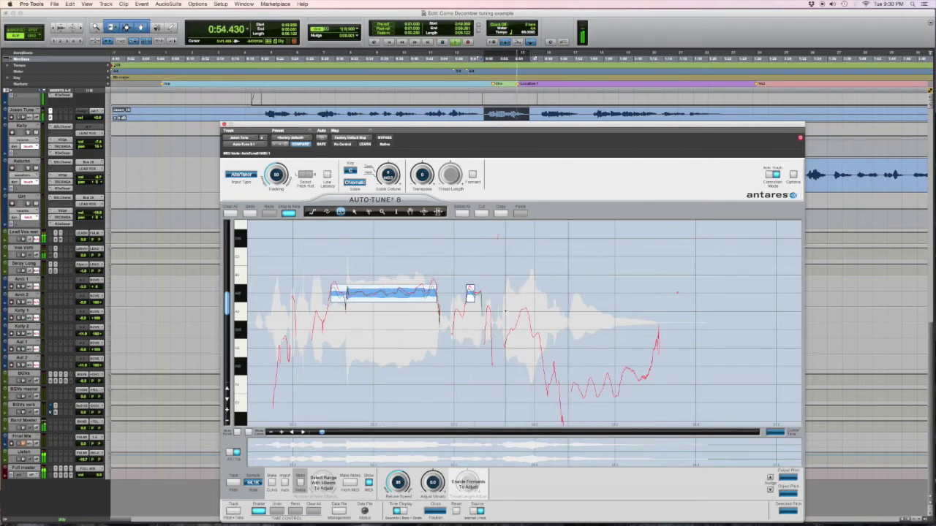
key(space)
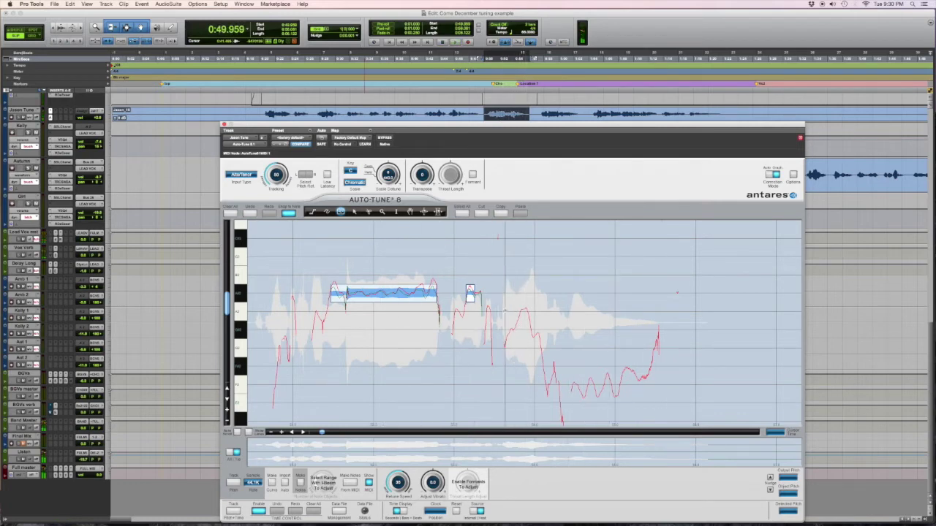
mouse_move(486, 312)
mouse_down()
mouse_move(522, 314)
mouse_move(535, 332)
mouse_up()
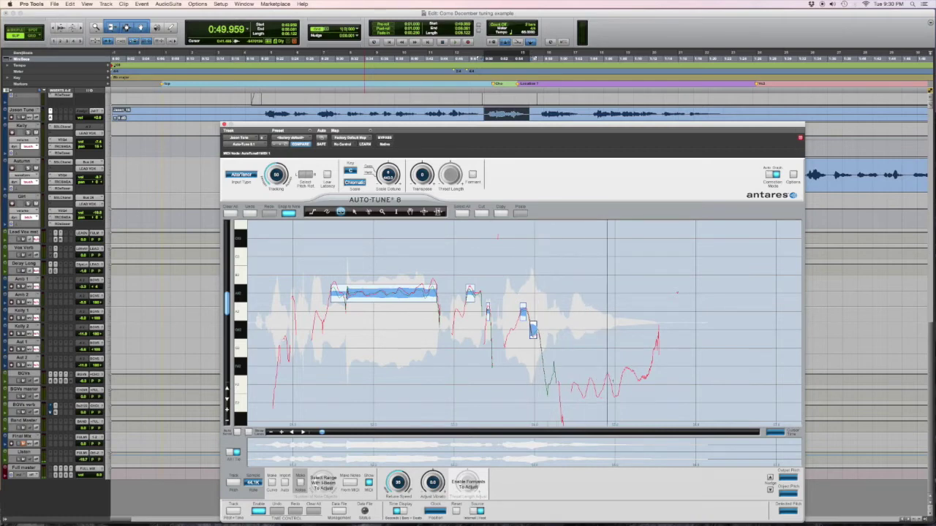
drag(615, 386, 643, 380)
Record-enable the vocal track above the tune track after briefly playing the corrected phrase
key(space)
scroll(530, 321, up, 1)
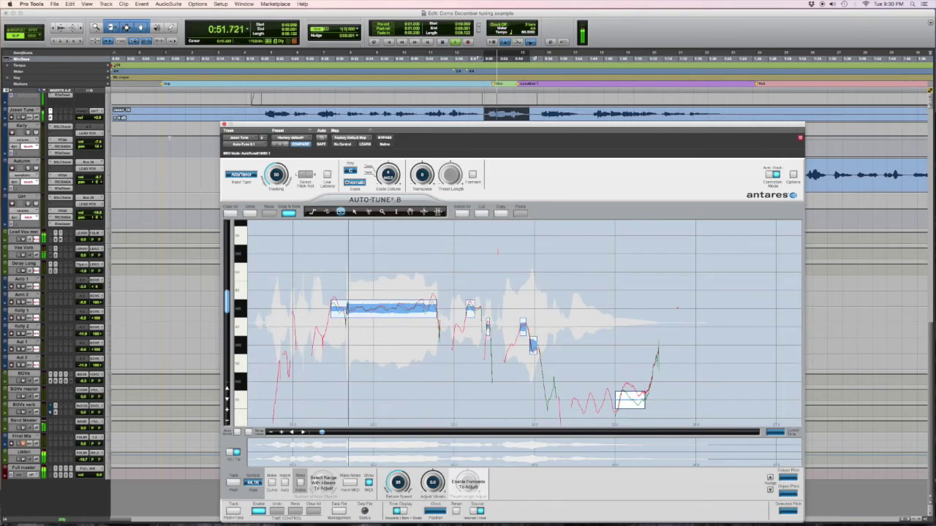
key(space)
scroll(156, 141, up, 3)
scroll(156, 140, up, 1)
click(13, 171)
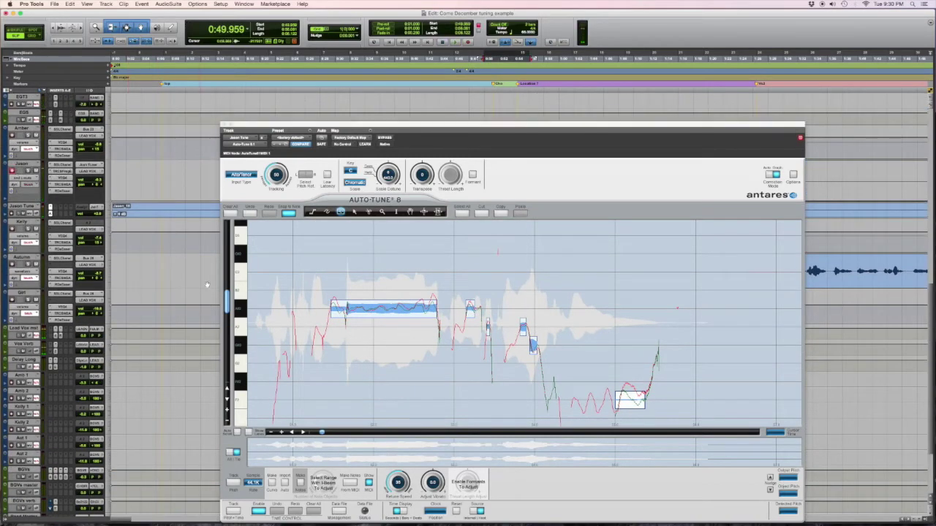
Play the corrected phrase through with the vocal track armed
key(space)
scroll(302, 309, down, 1)
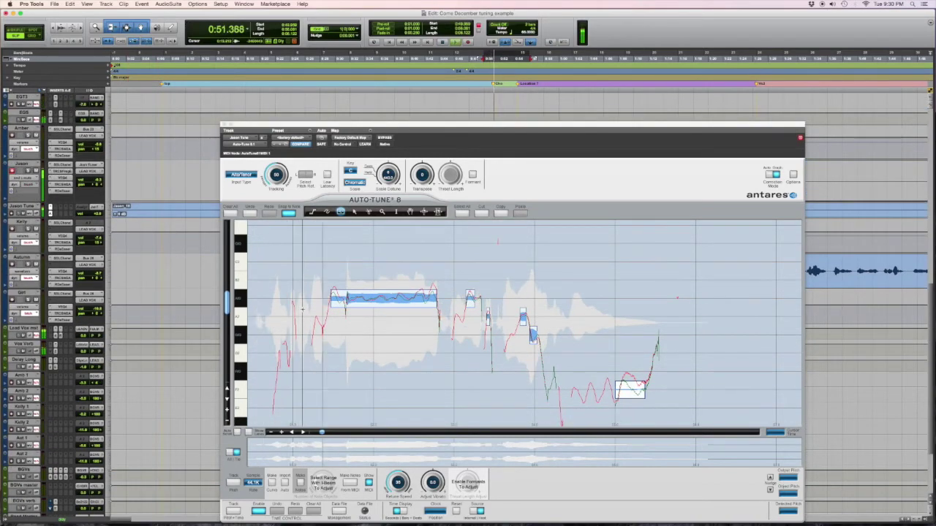
scroll(136, 300, down, 3)
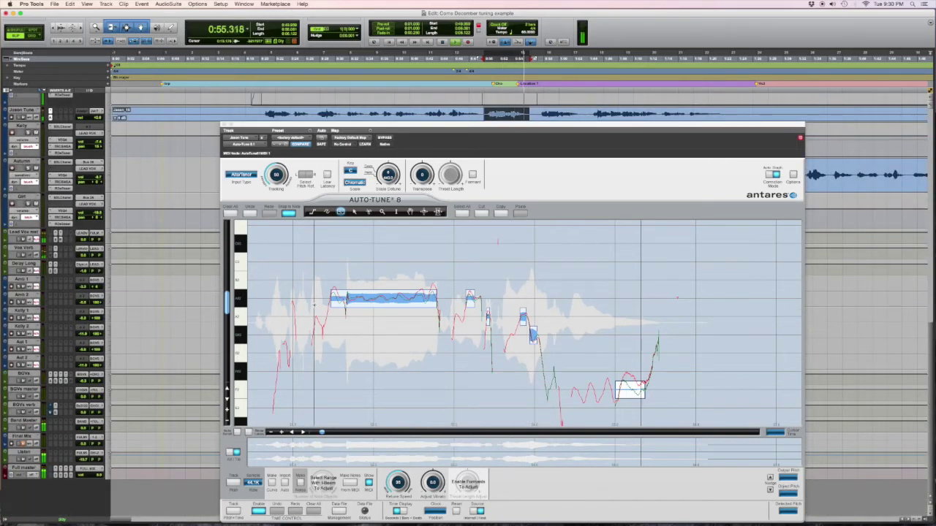
key(space)
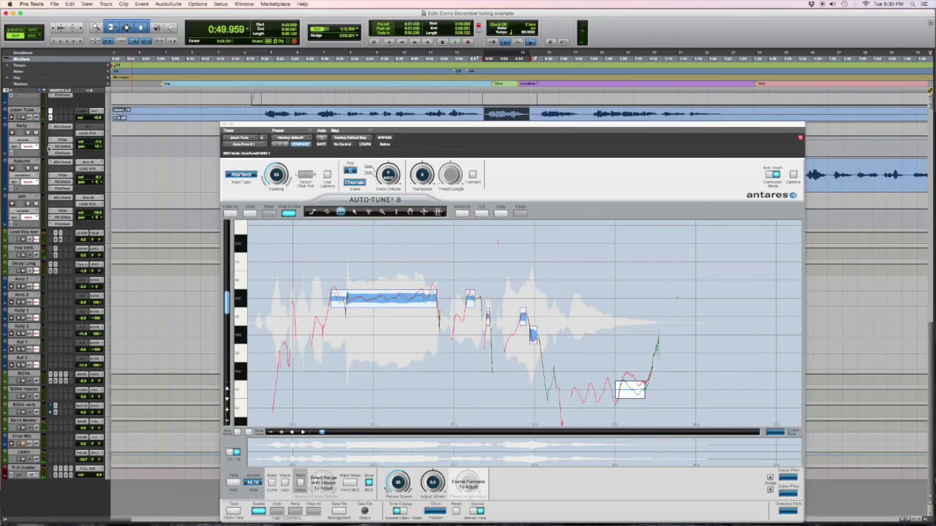
Try a very fast Retune Speed on the long A# note and the final F note, and play the phrase
scroll(49, 149, up, 3)
scroll(292, 257, down, 2)
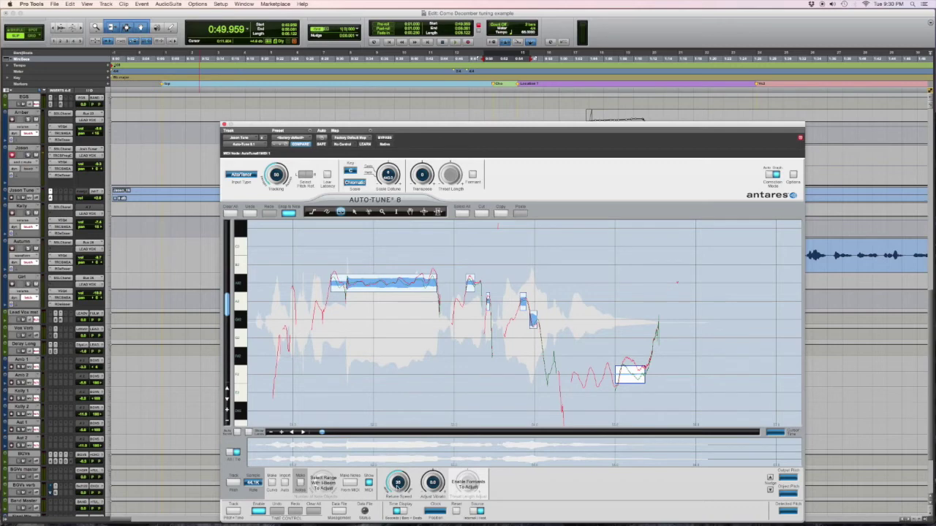
drag(398, 487, 394, 440)
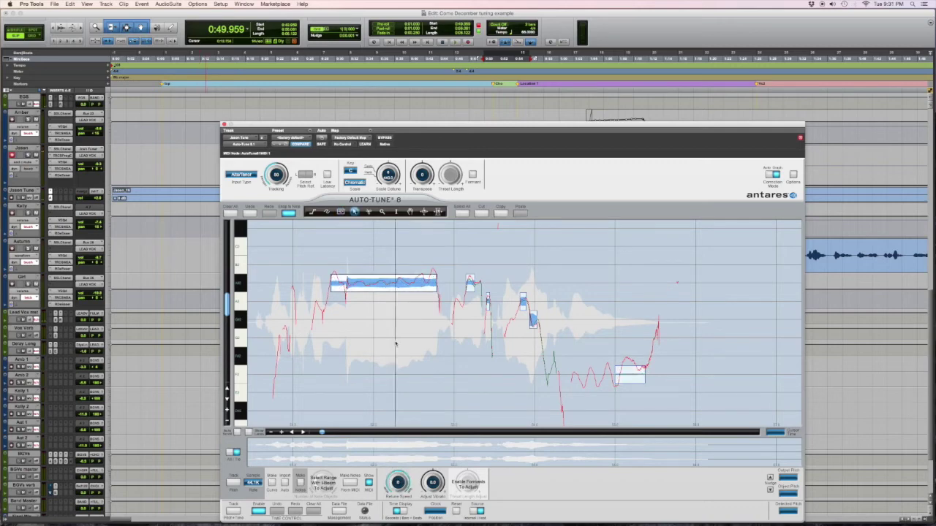
key(space)
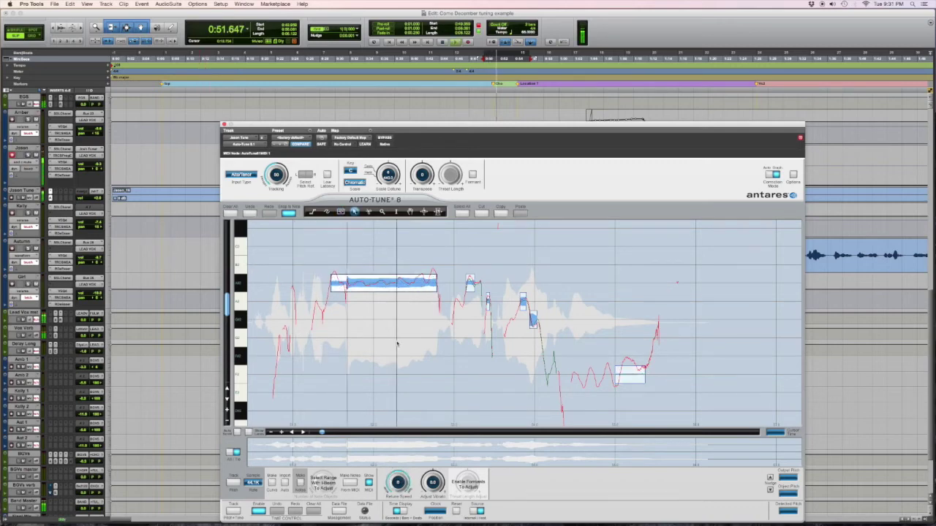
key(space)
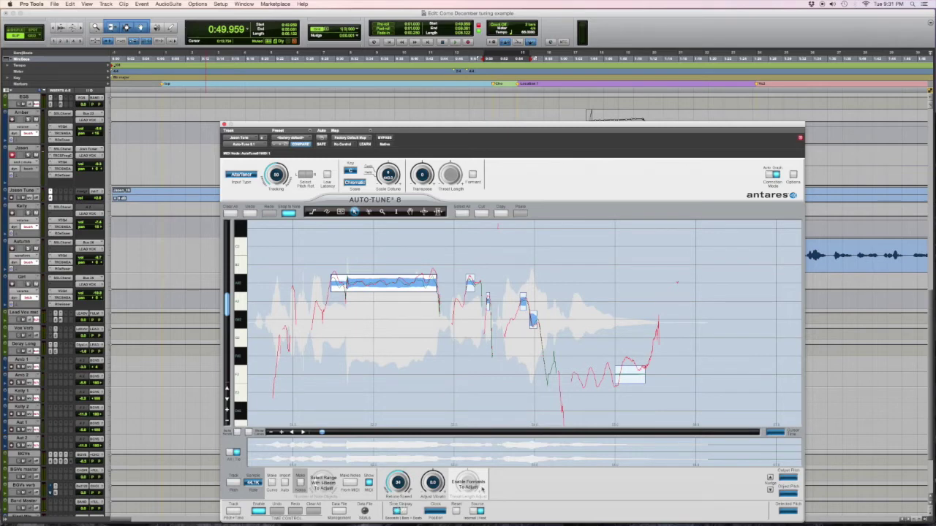
Slow down the Retune Speed of the long A# note and the final F note, and play the phrase again
key(space)
key(space)
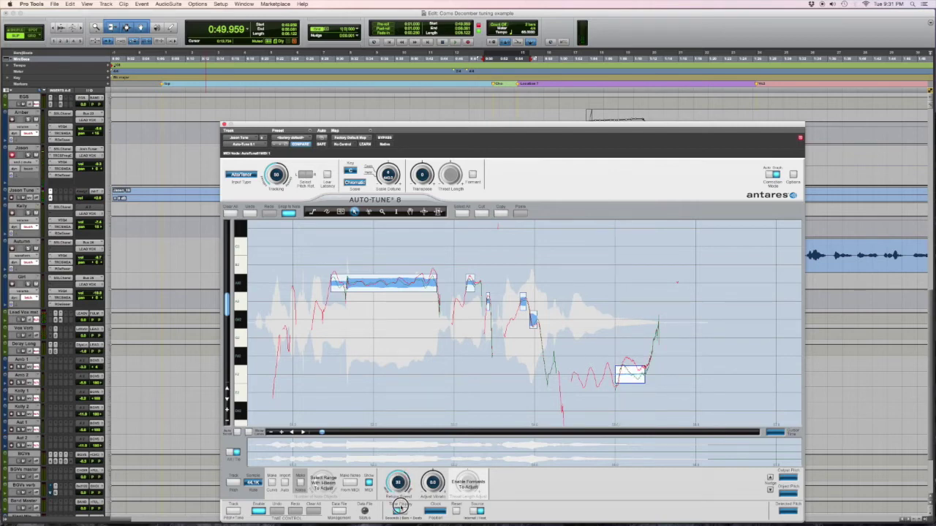
key(space)
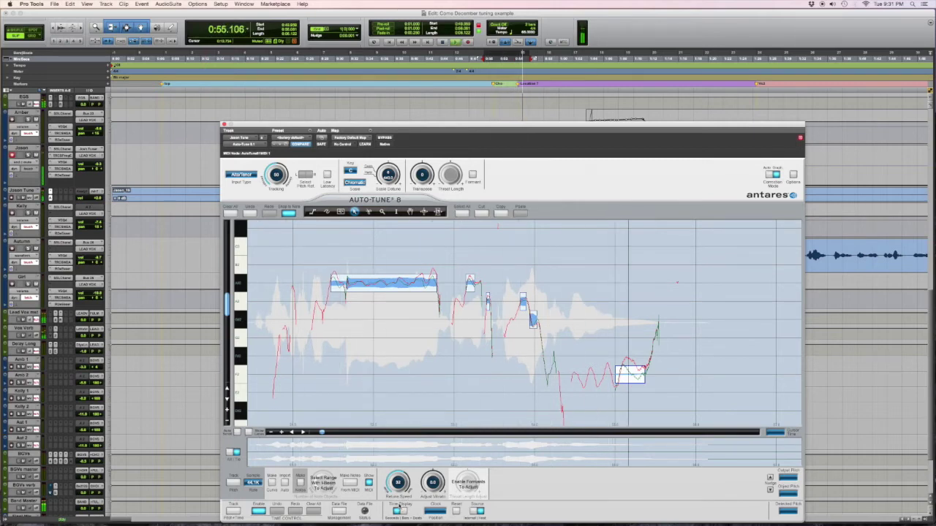
Draw a short F note on the falling pitch before the final wavering segment, and play the phrase
key(space)
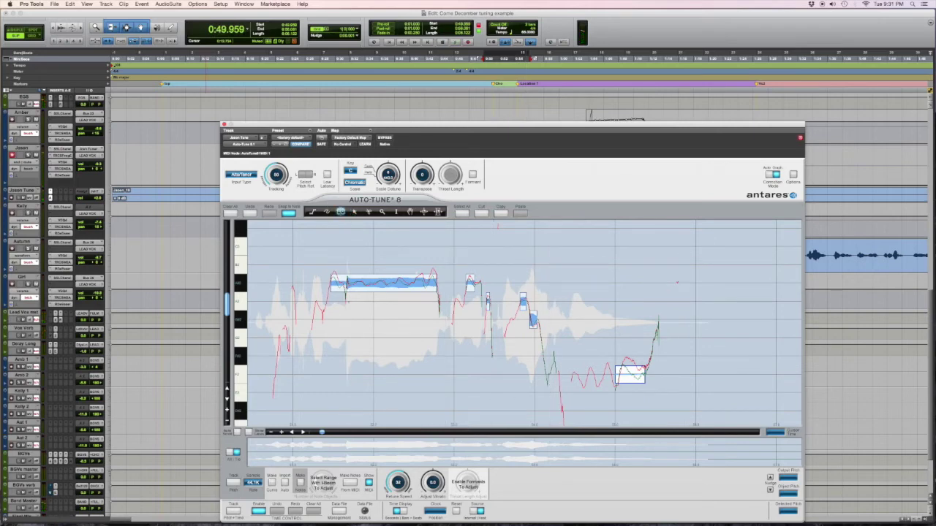
drag(548, 375, 559, 376)
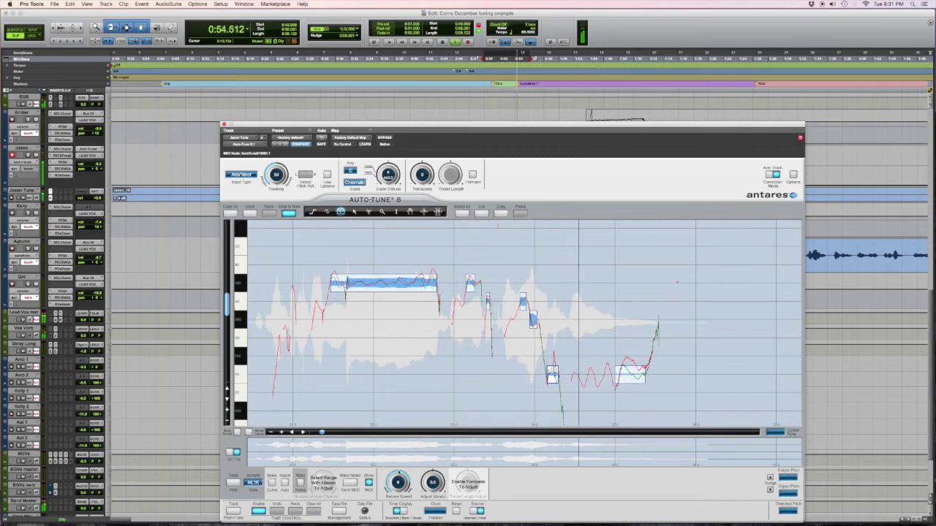
key(space)
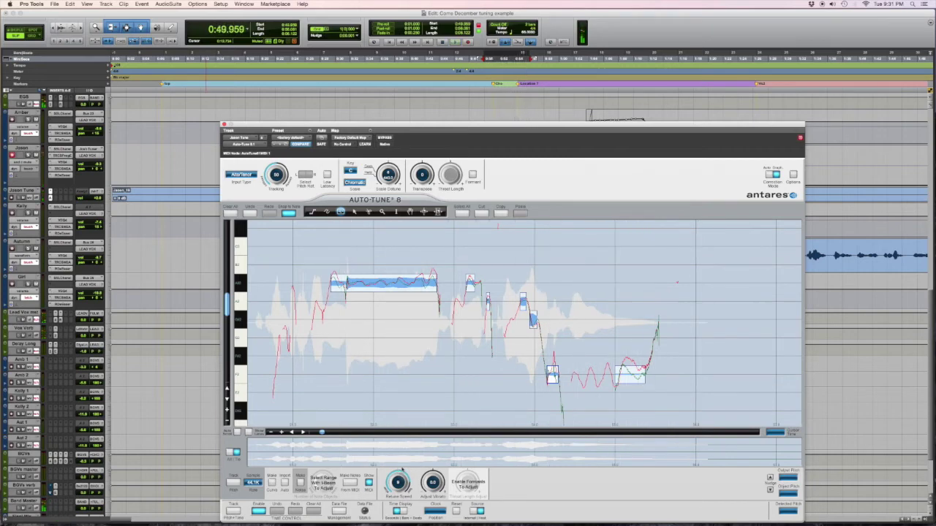
key(space)
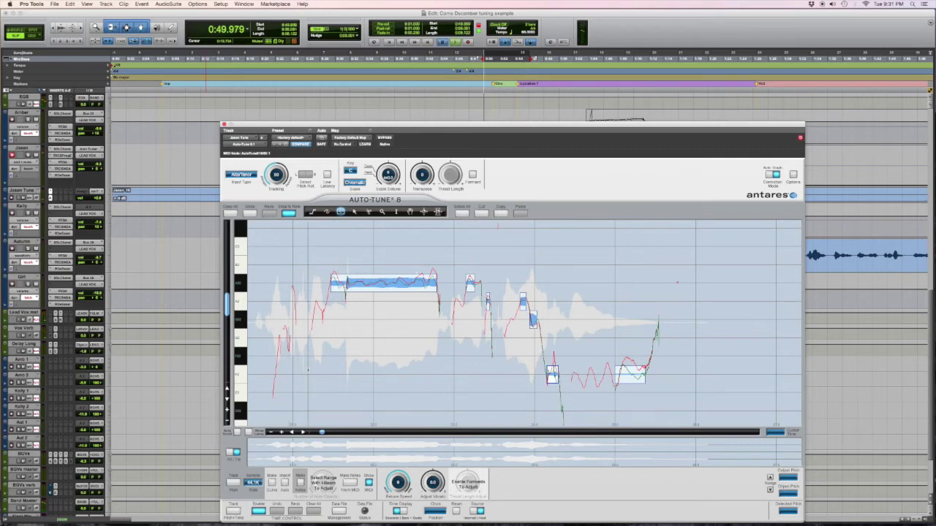
key(space)
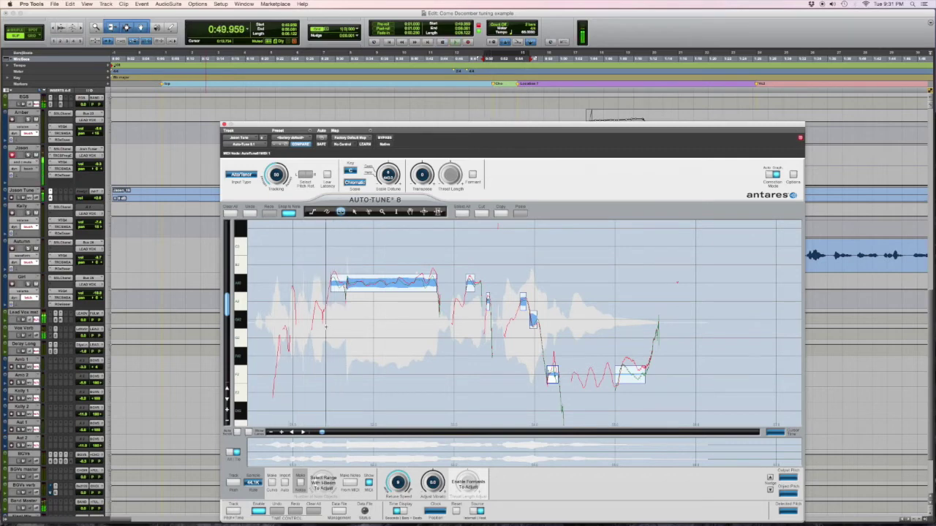
Draw a short G note over the phrase's opening syllable, and compare playback with the plug-in bypassed and active
drag(280, 337, 289, 337)
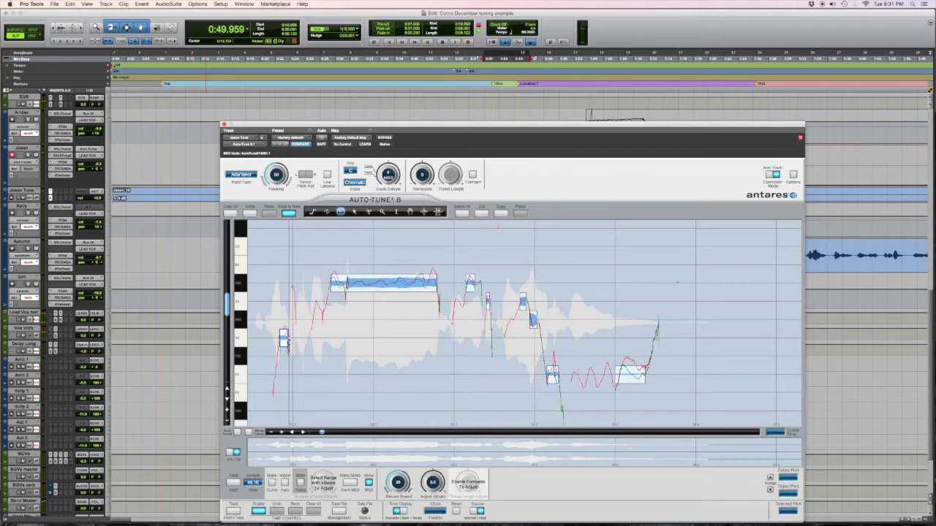
key(space)
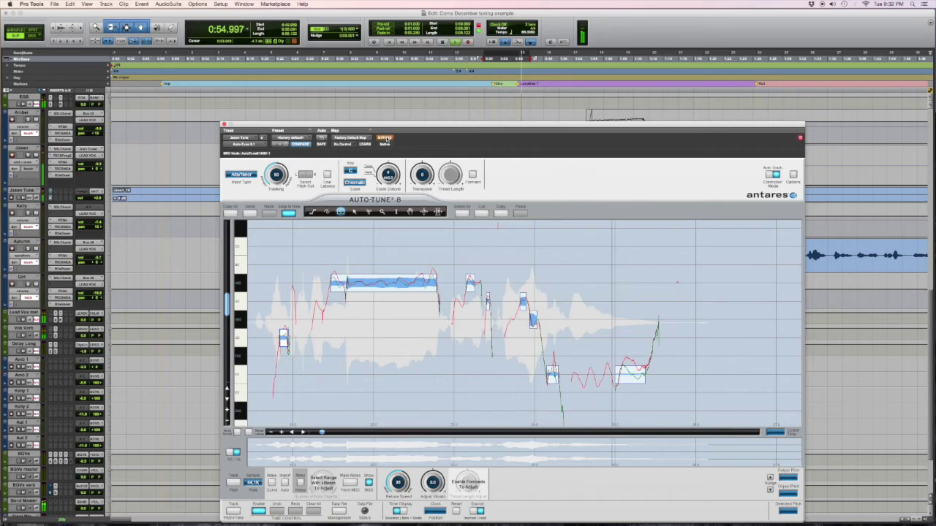
key(space)
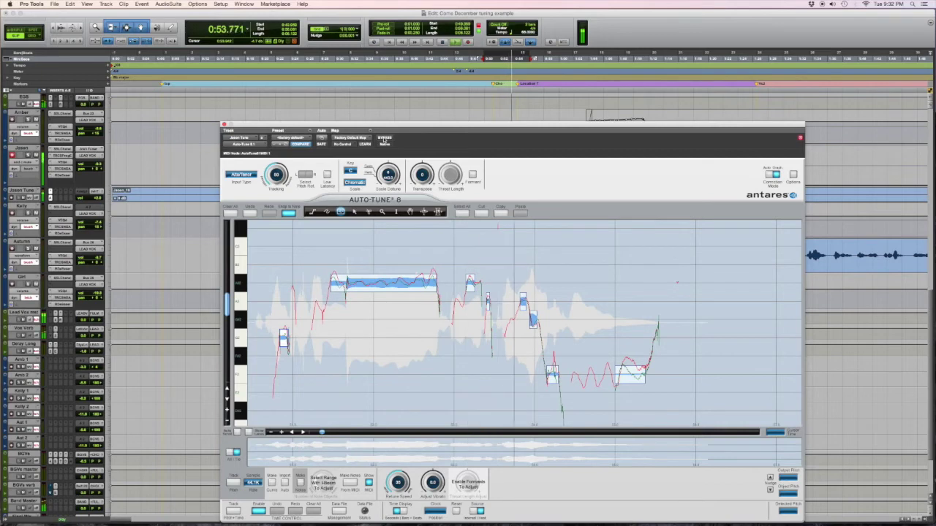
key(space)
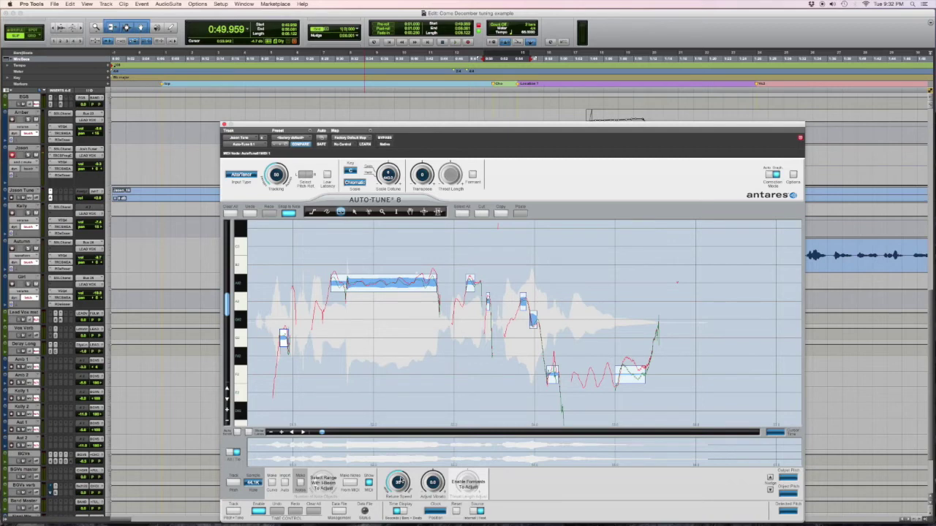
Check the default Retune Speed for Note Objects in the Auto-Tune options, and save the options
scroll(157, 313, down, 5)
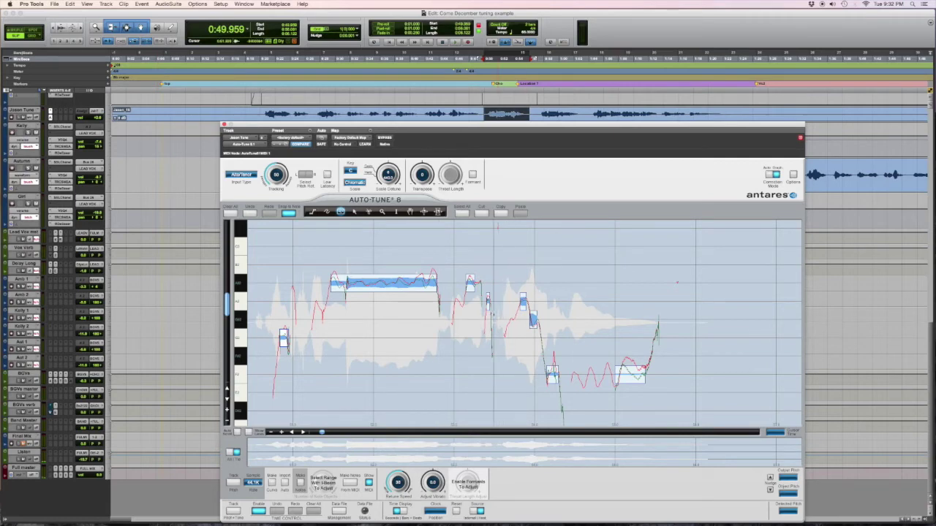
click(793, 176)
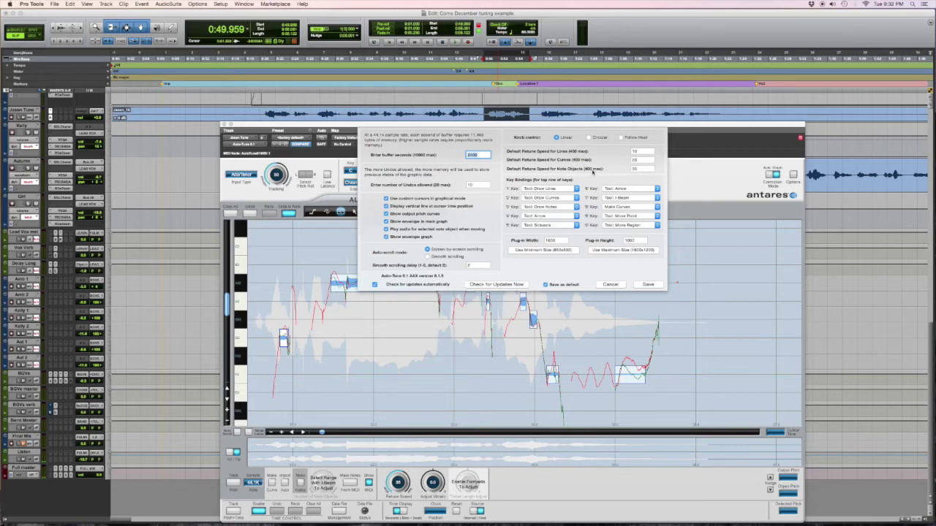
double_click(642, 169)
click(642, 285)
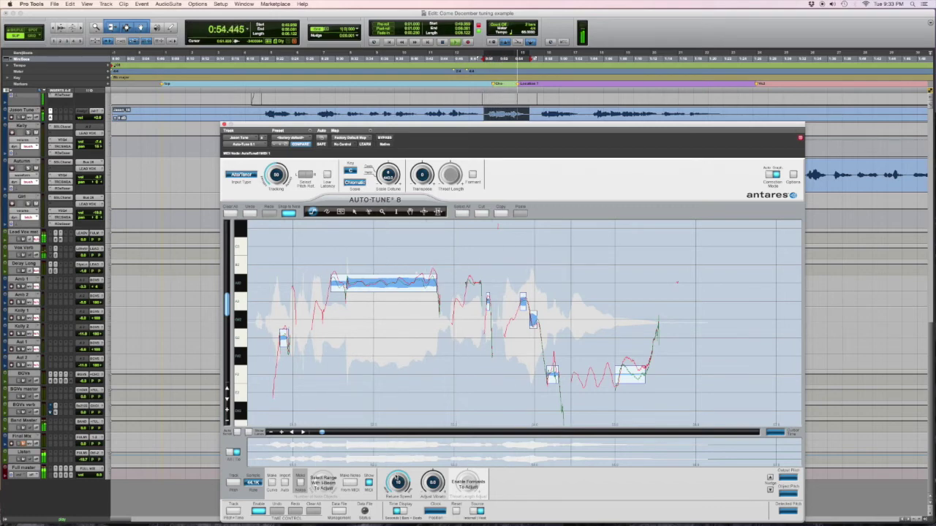
Try replacing the final F note with a straight correction line at F, play the phrase, and undo the replacement
key(space)
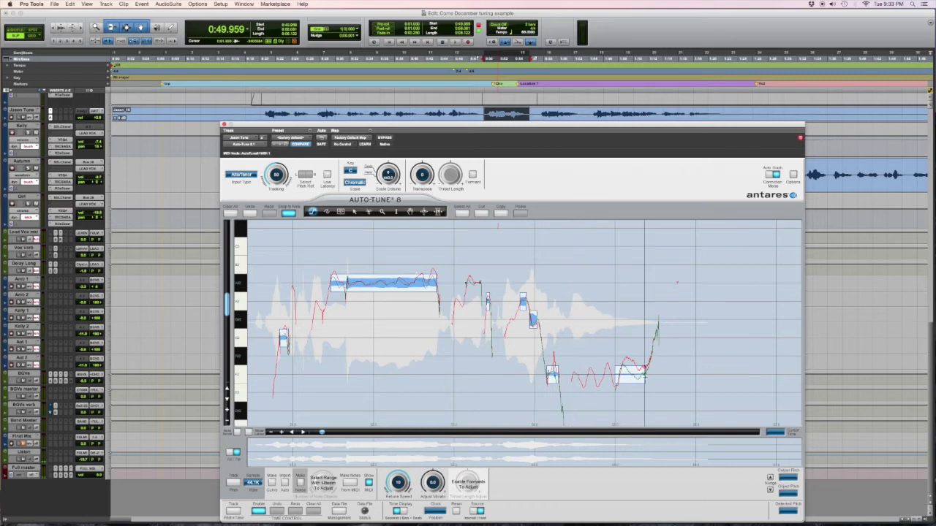
key(Delete)
key(space)
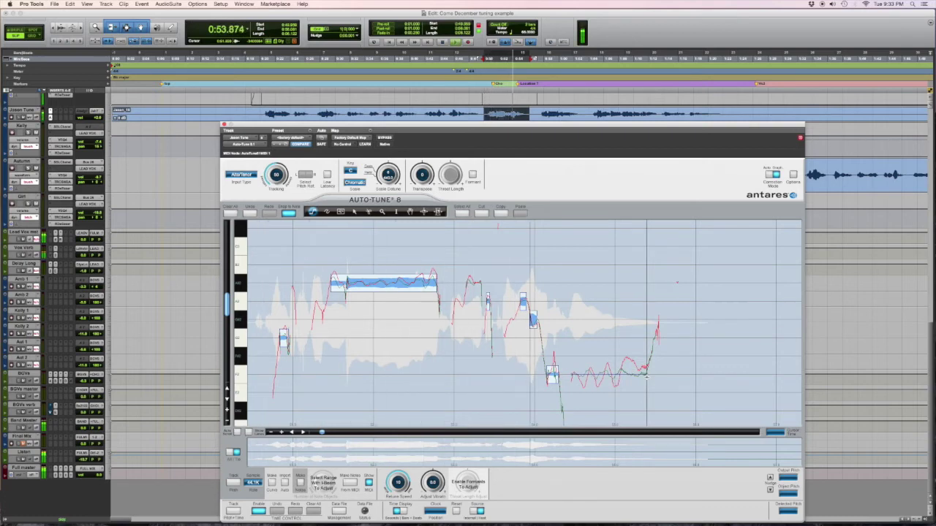
key(space)
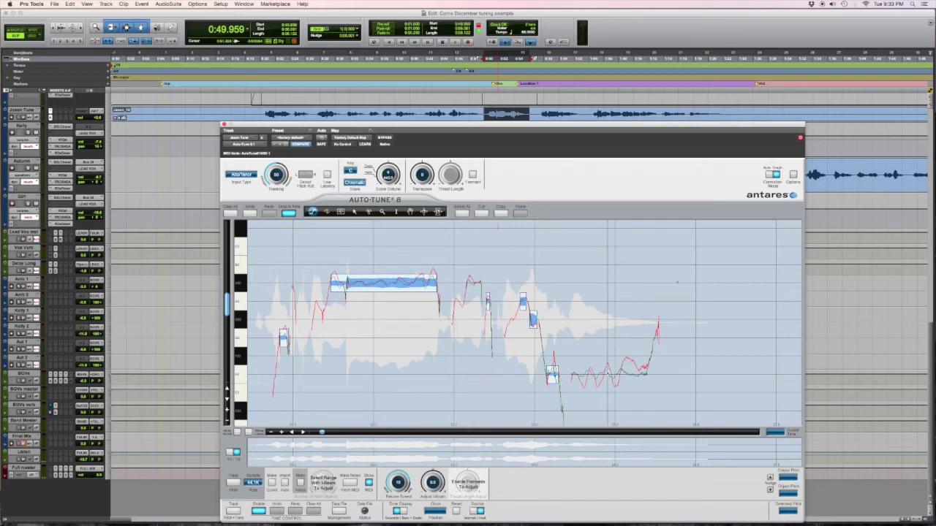
key(super+z)
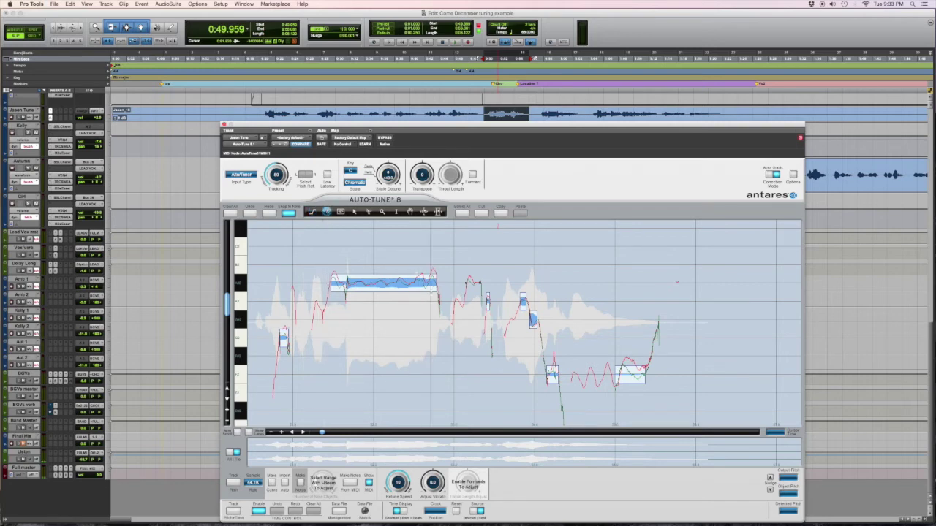
Draw freehand correction curves leading into the short A# syllable after the long note, and play the phrase with each
drag(456, 299, 466, 283)
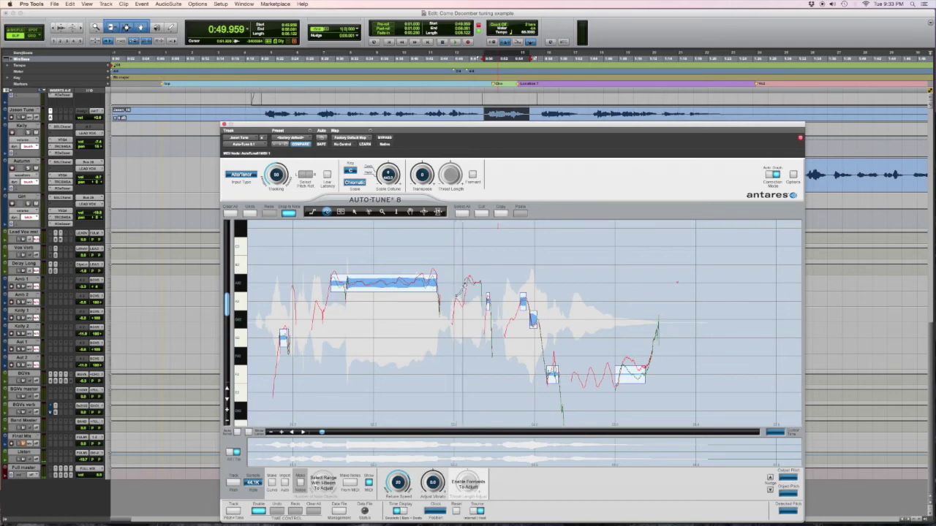
key(space)
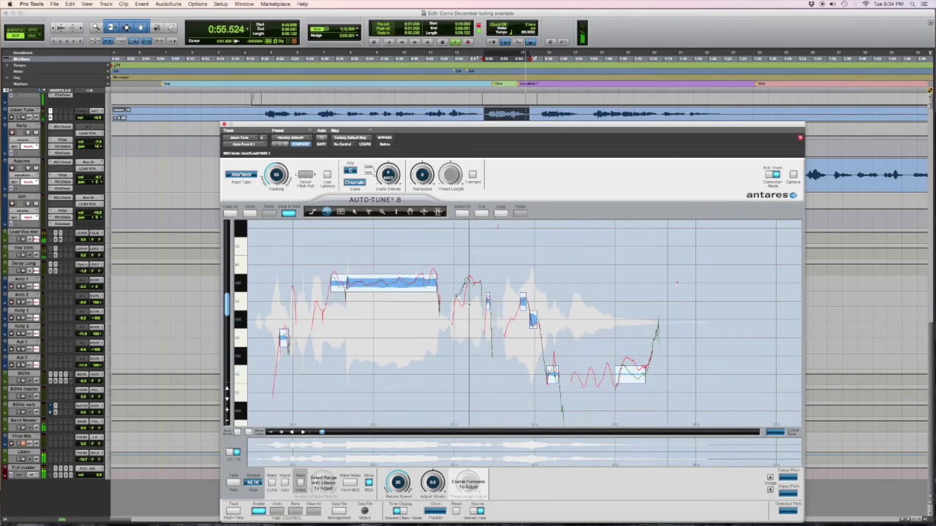
key(space)
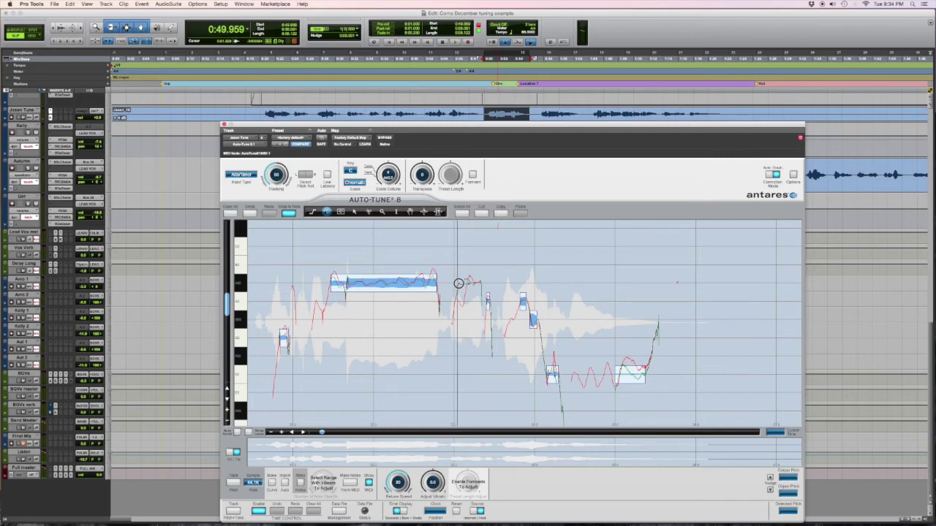
key(space)
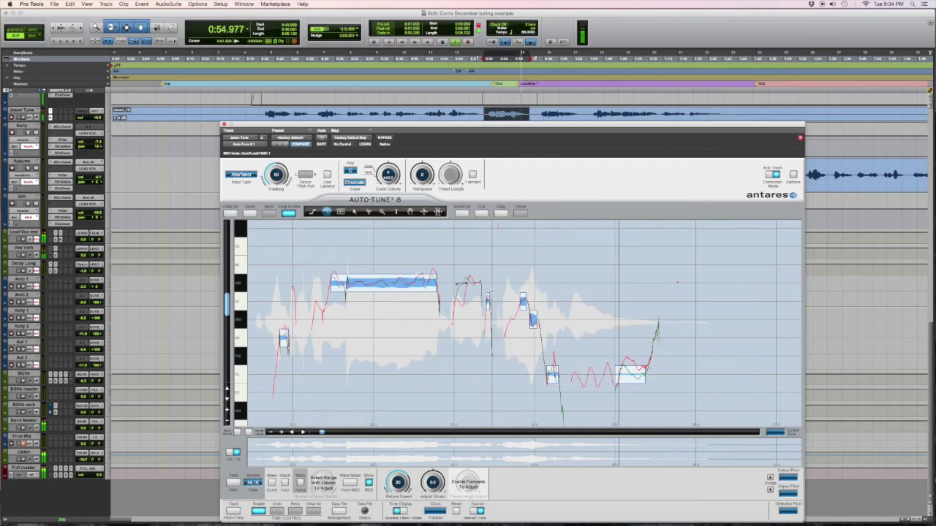
key(space)
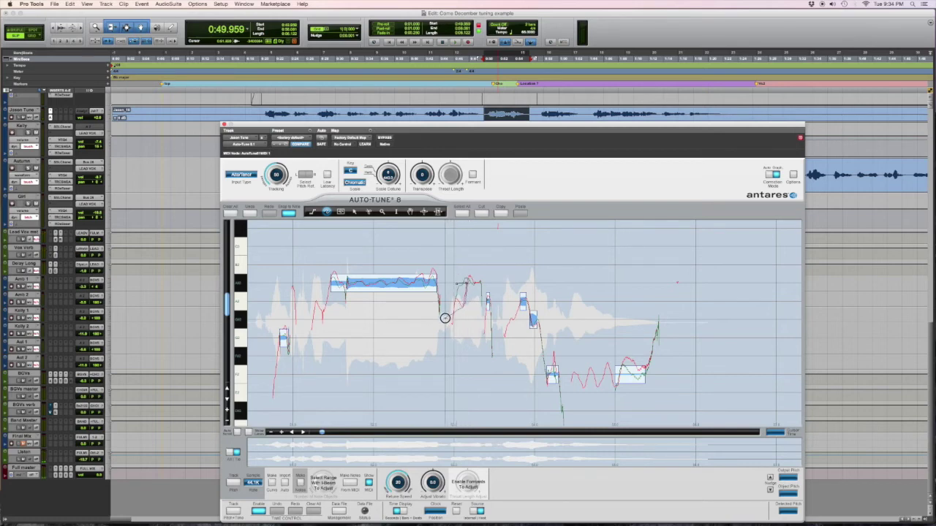
Replace the freehand curve with a short A# note over the syllable following the long note
click(444, 316)
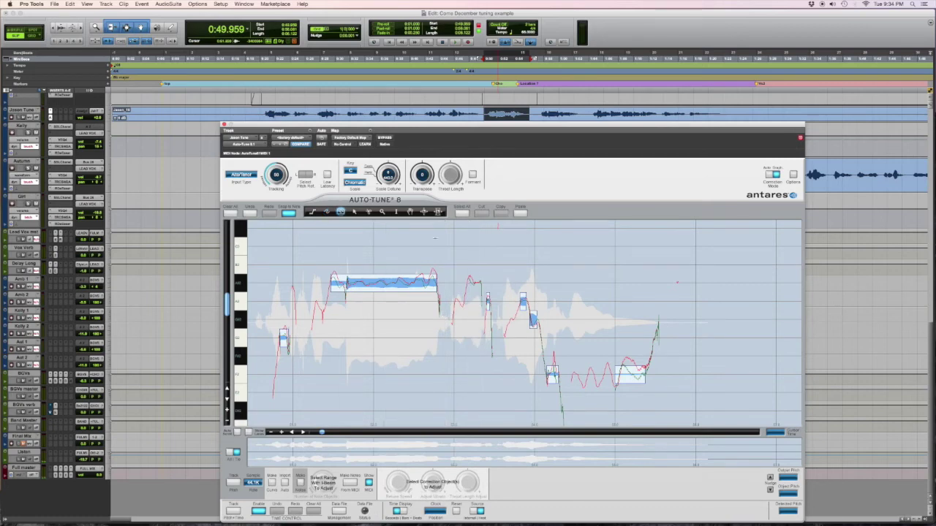
drag(465, 284, 478, 284)
key(space)
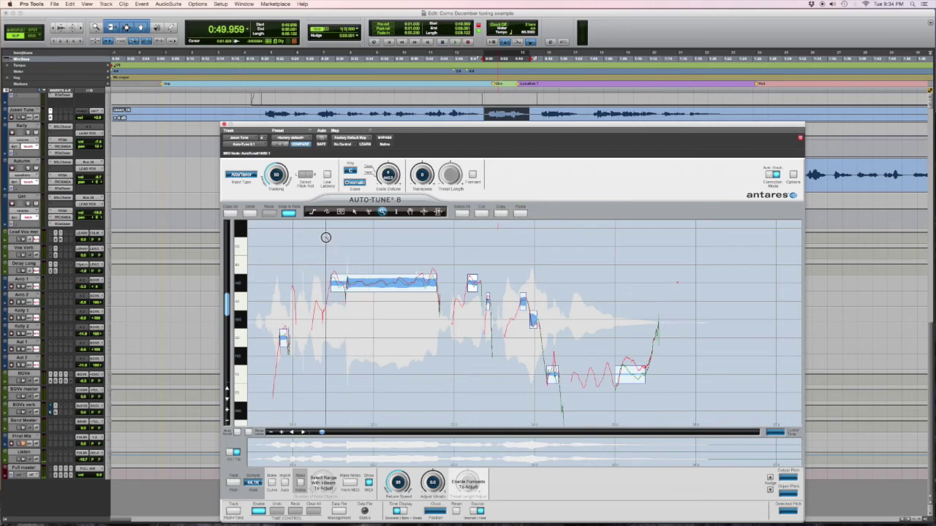
Examine the drawn notes at different horizontal and vertical magnifications, ending close up on the long A# note
drag(324, 237, 640, 378)
scroll(495, 320, left, 1)
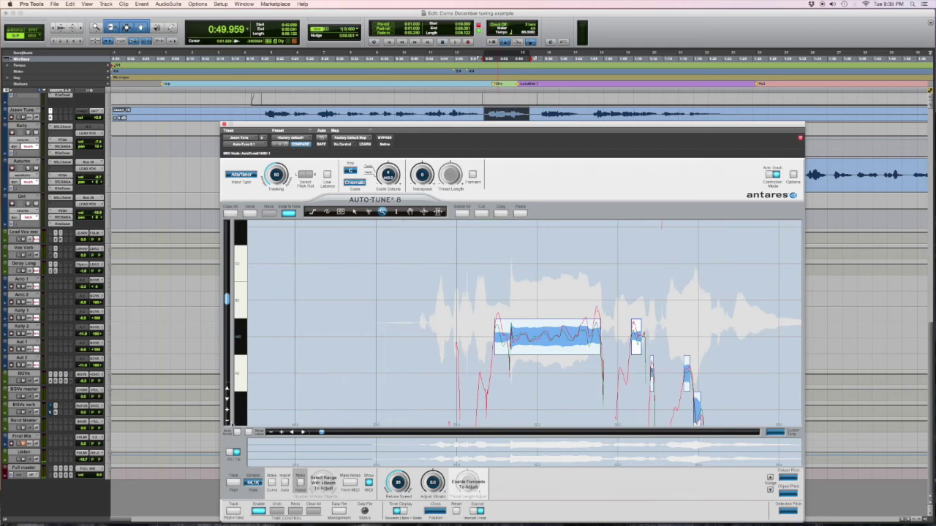
click(227, 422)
click(227, 422)
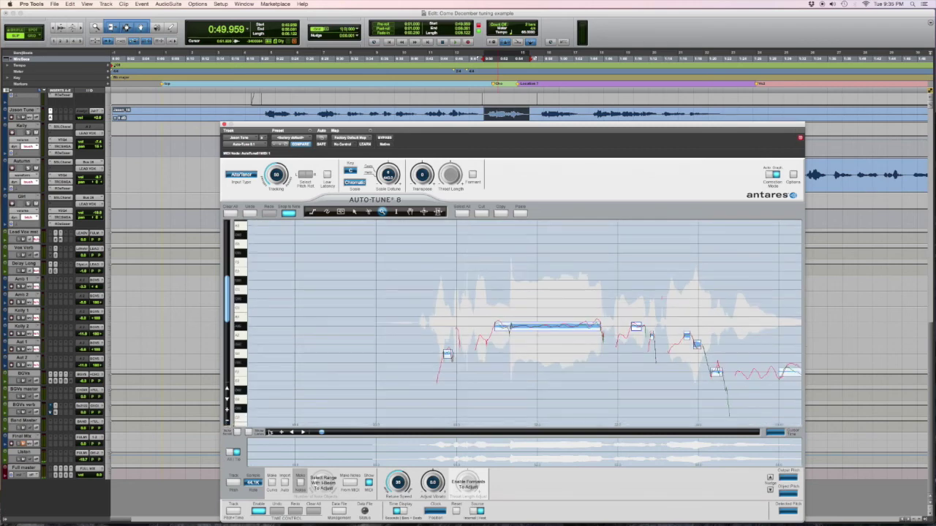
click(270, 432)
click(270, 432)
drag(507, 309, 544, 345)
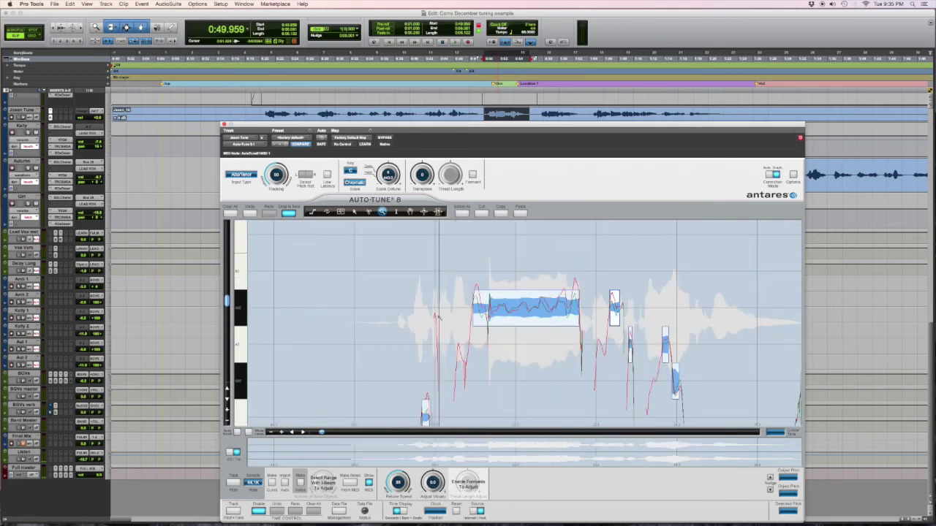
Inspect the phrase's lower and upper pitch ranges, and widen the view to cover the whole phrase
scroll(439, 327, down, 10)
scroll(439, 319, up, 12)
scroll(439, 318, up, 3)
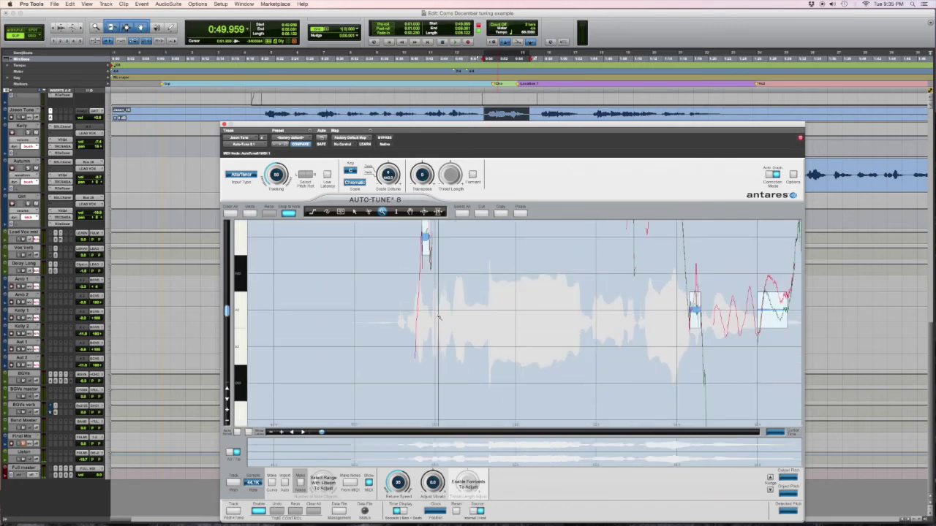
scroll(438, 318, up, 3)
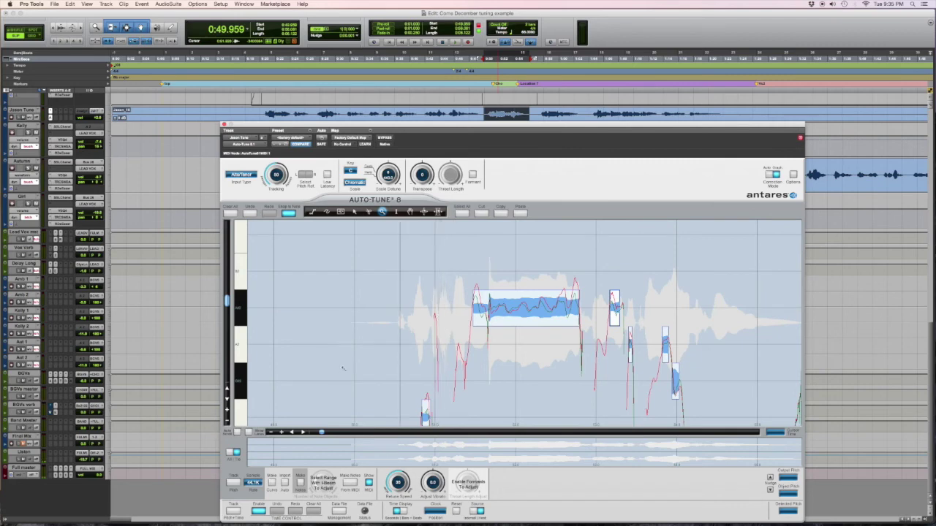
click(272, 432)
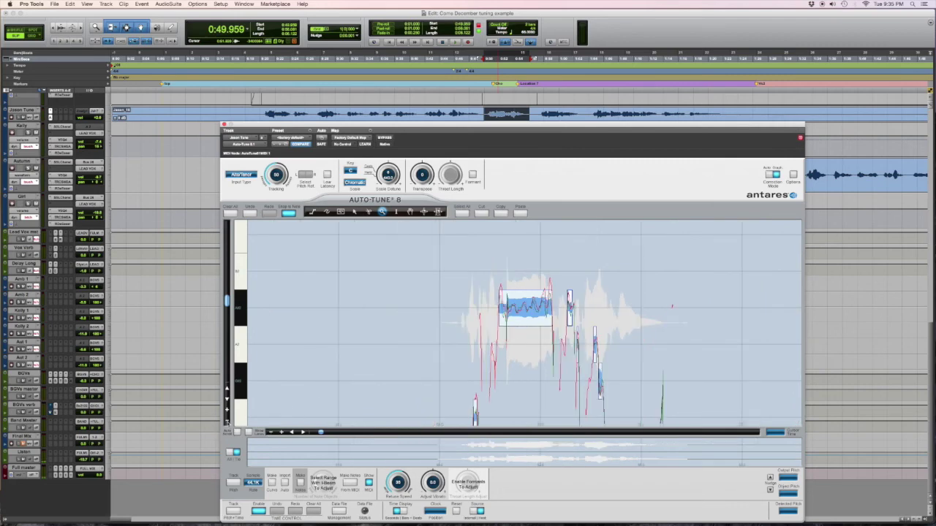
click(226, 422)
scroll(365, 327, up, 1)
scroll(368, 325, down, 2)
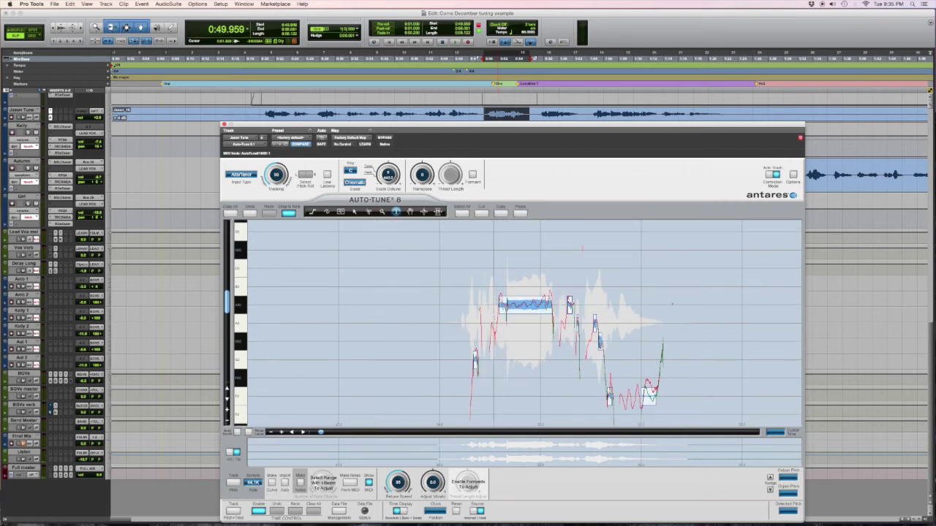
Select the time range of the long A# note, make a correction curve from its tracked pitch, and clear the selection
drag(498, 316, 552, 319)
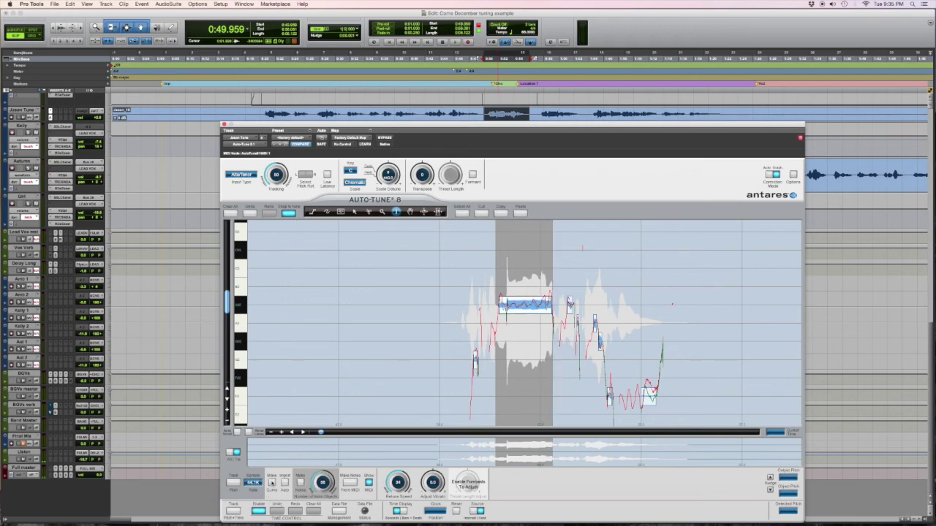
click(272, 482)
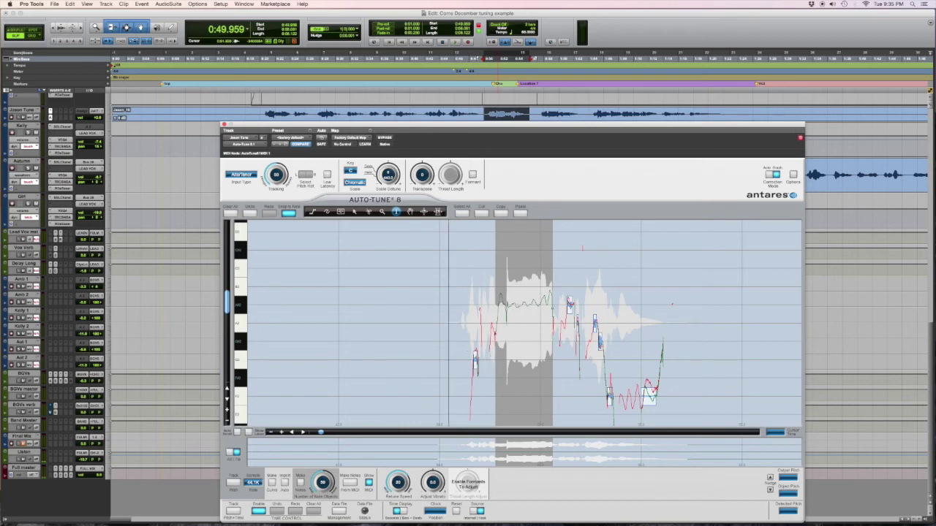
click(528, 341)
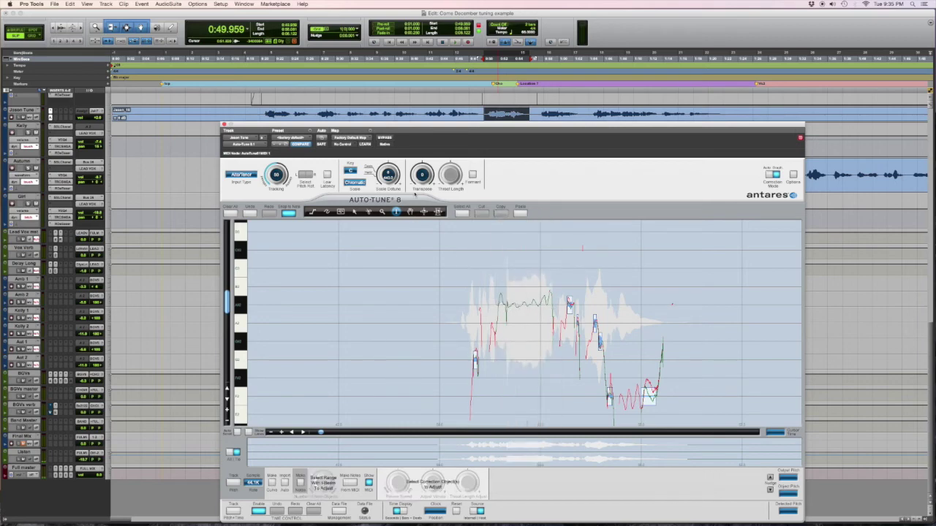
Try the long A# note's correction curve a semitone lower while playing the phrase, and return the curve to its original pitch
drag(489, 271, 589, 274)
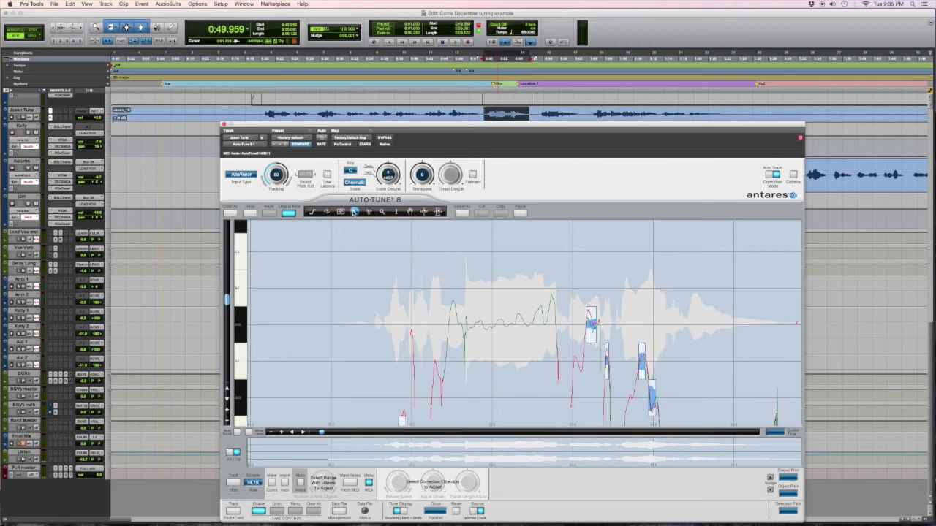
click(517, 319)
mouse_move(518, 320)
mouse_down()
mouse_move(514, 299)
mouse_move(500, 317)
mouse_move(529, 307)
mouse_move(533, 319)
mouse_up()
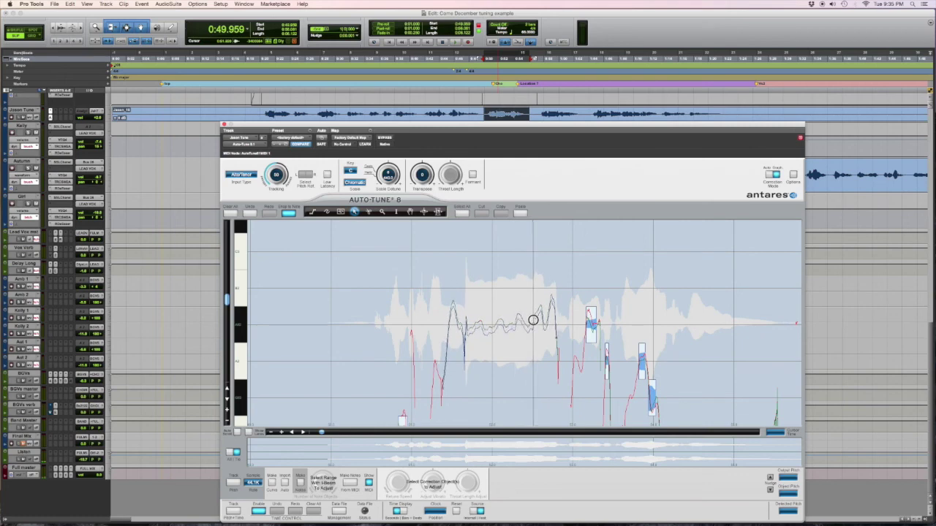
drag(533, 322, 529, 348)
key(space)
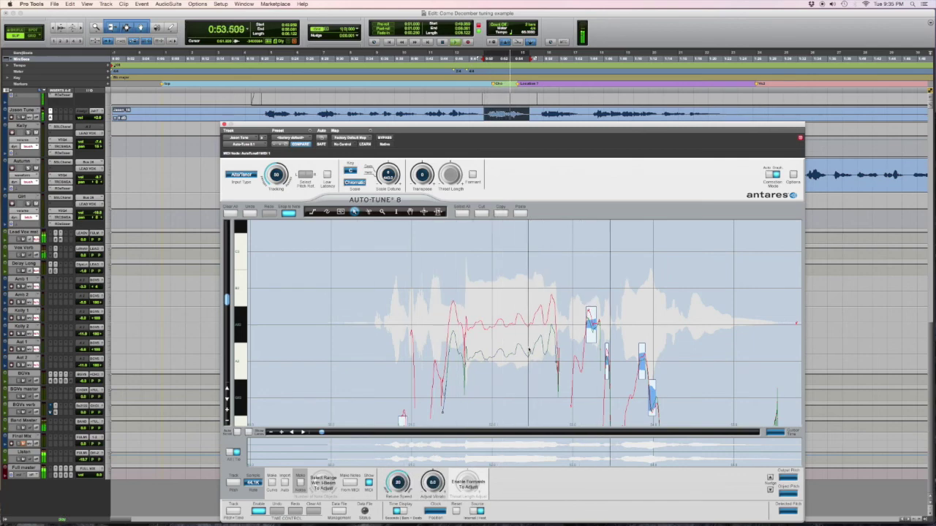
key(space)
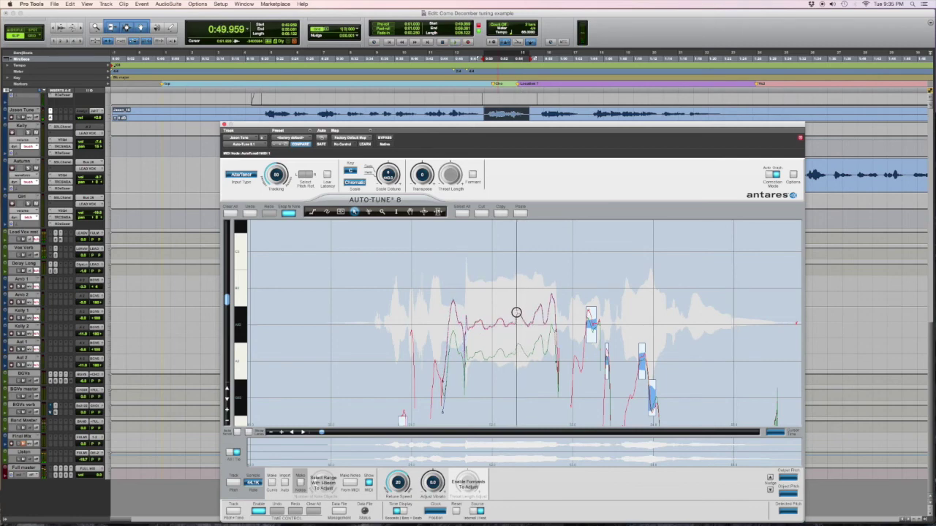
click(535, 313)
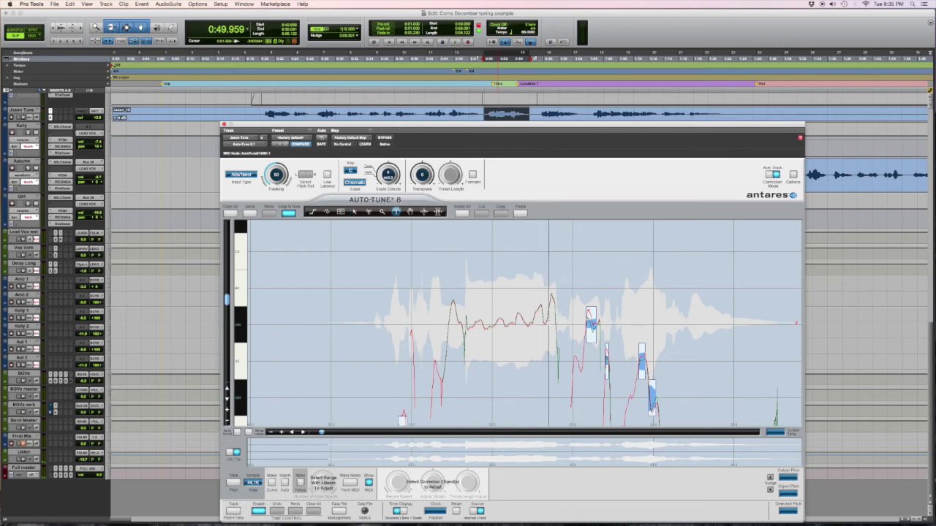
Select the time range of the long note's second half and make a separate correction curve from its tracked pitch
drag(506, 329, 559, 329)
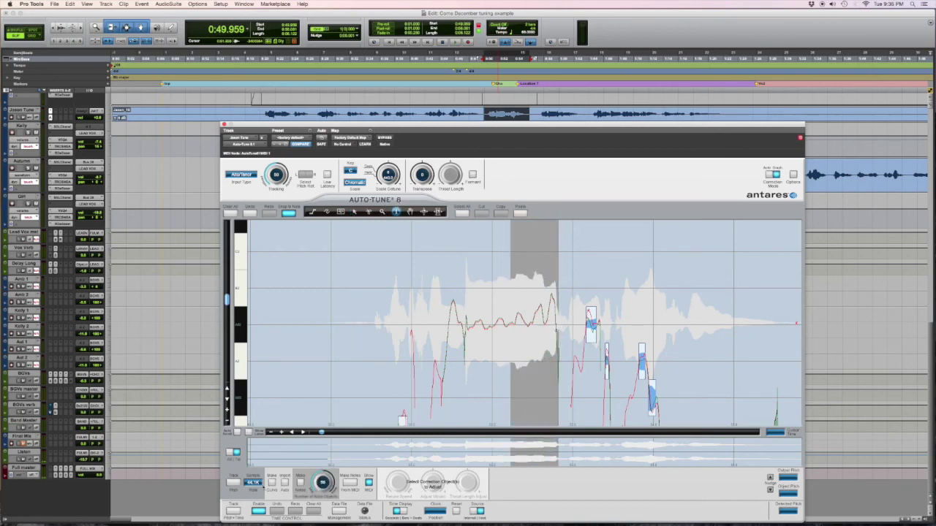
click(271, 483)
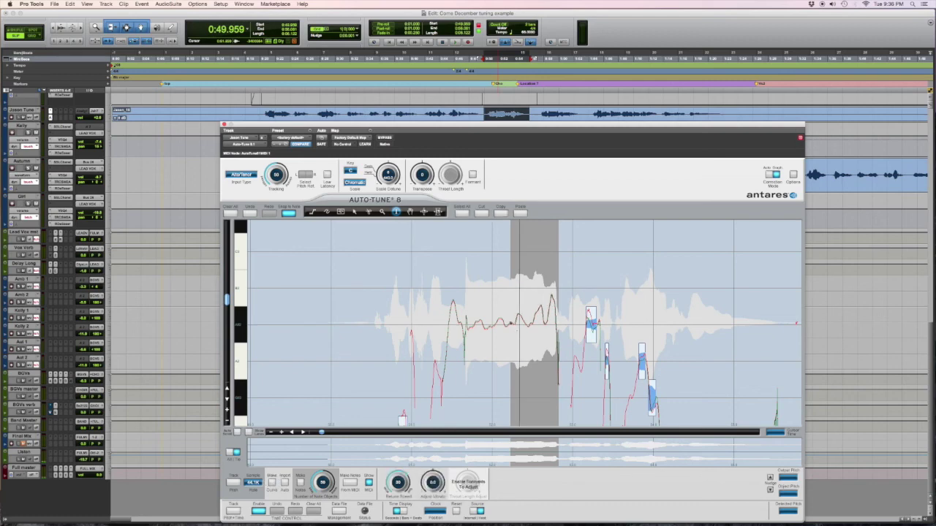
click(534, 316)
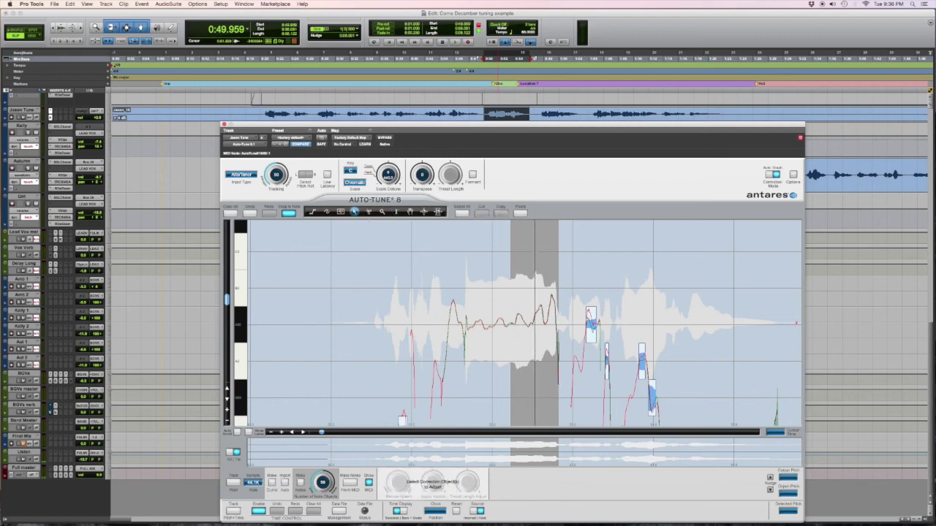
Lower the end anchor of the second-half curve slightly to tilt its sharp tail toward A#, and play the phrase
click(540, 313)
click(559, 387)
drag(558, 390, 553, 396)
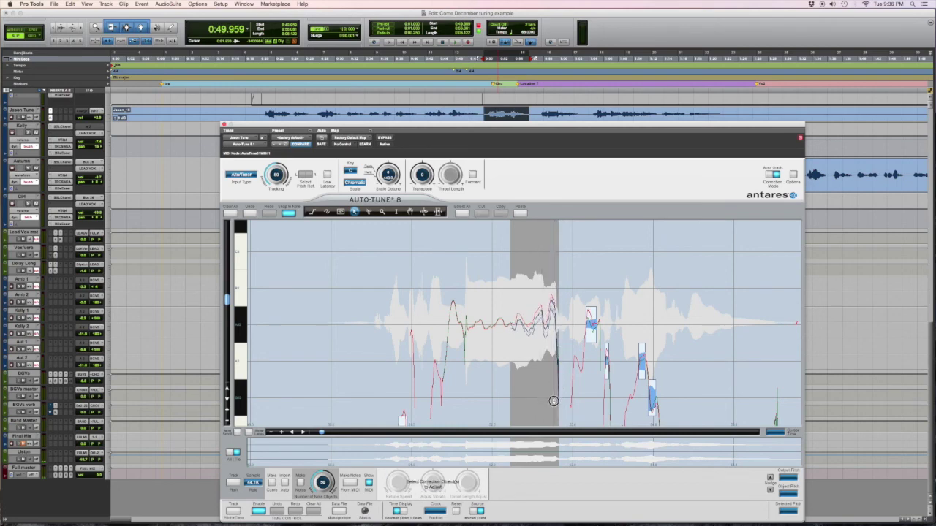
drag(558, 400, 558, 396)
key(space)
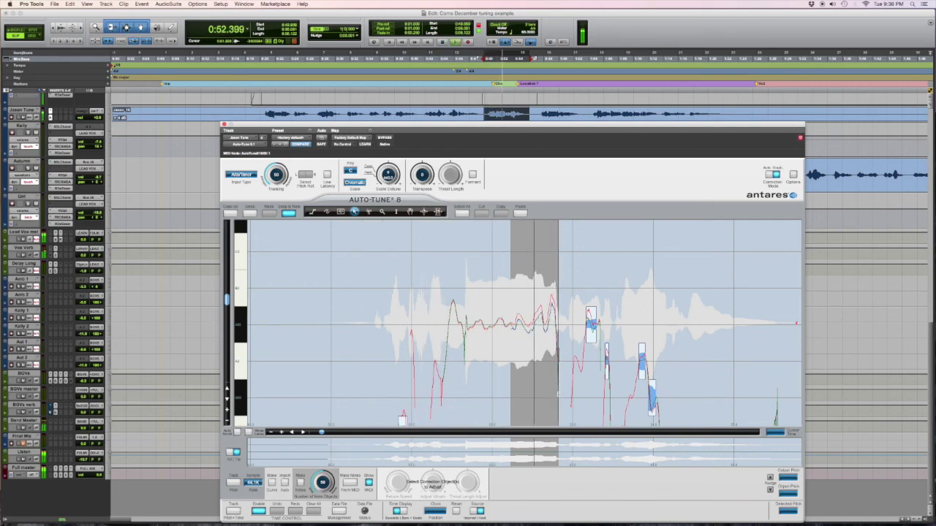
key(space)
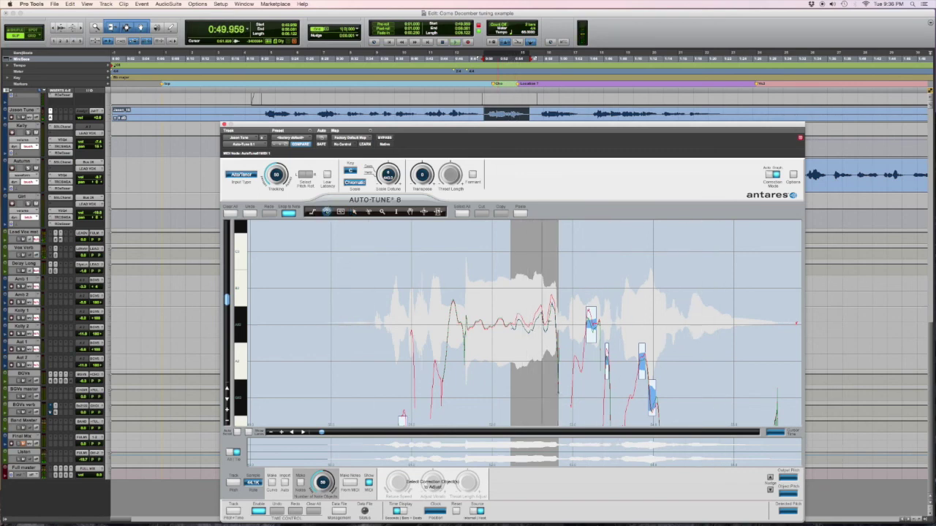
Draw a flatter freehand curve around A# over the pitch overshoot at the long note's start, and play the phrase
click(531, 329)
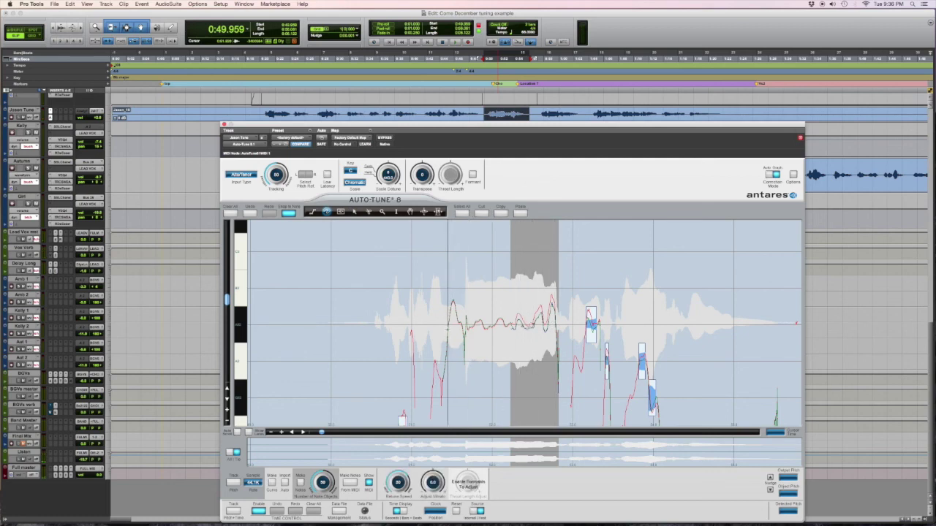
key(space)
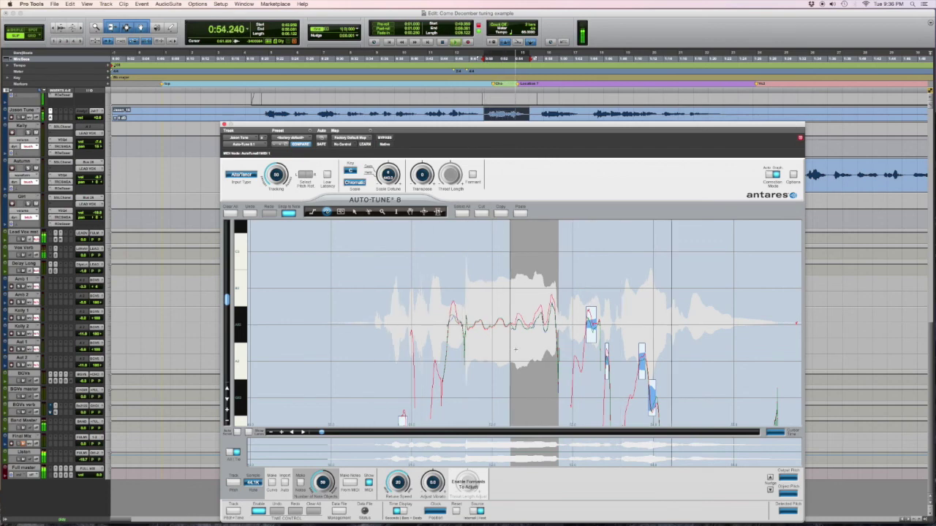
key(space)
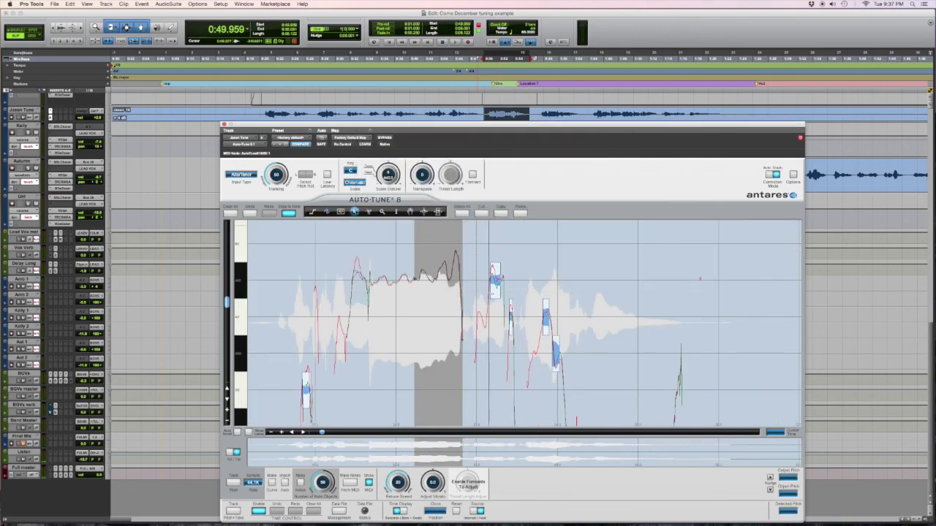
drag(492, 125, 450, 128)
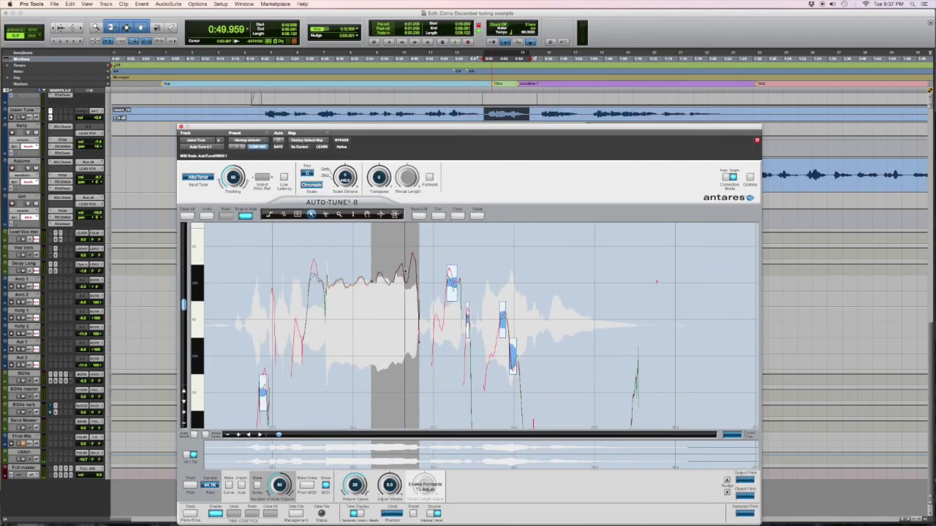